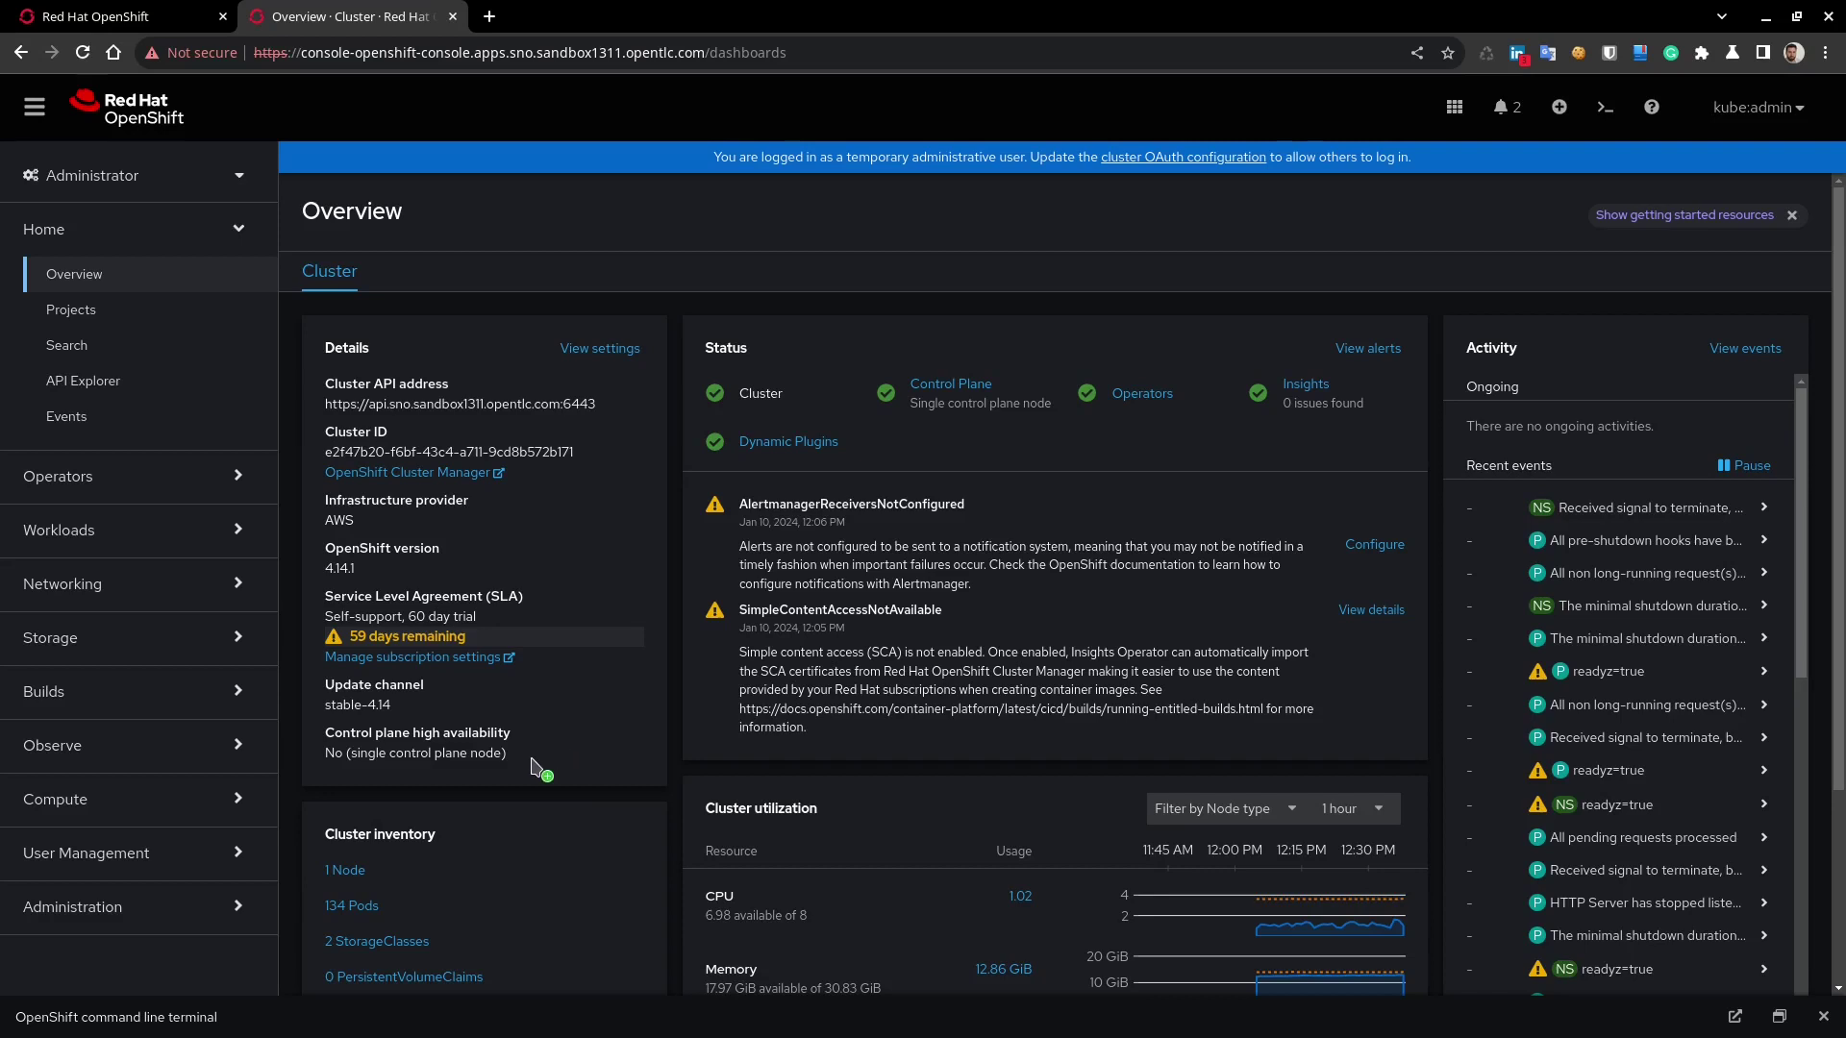
- Switch to the hub cluster console and open Grafana from the managed clusters list
click(169, 27)
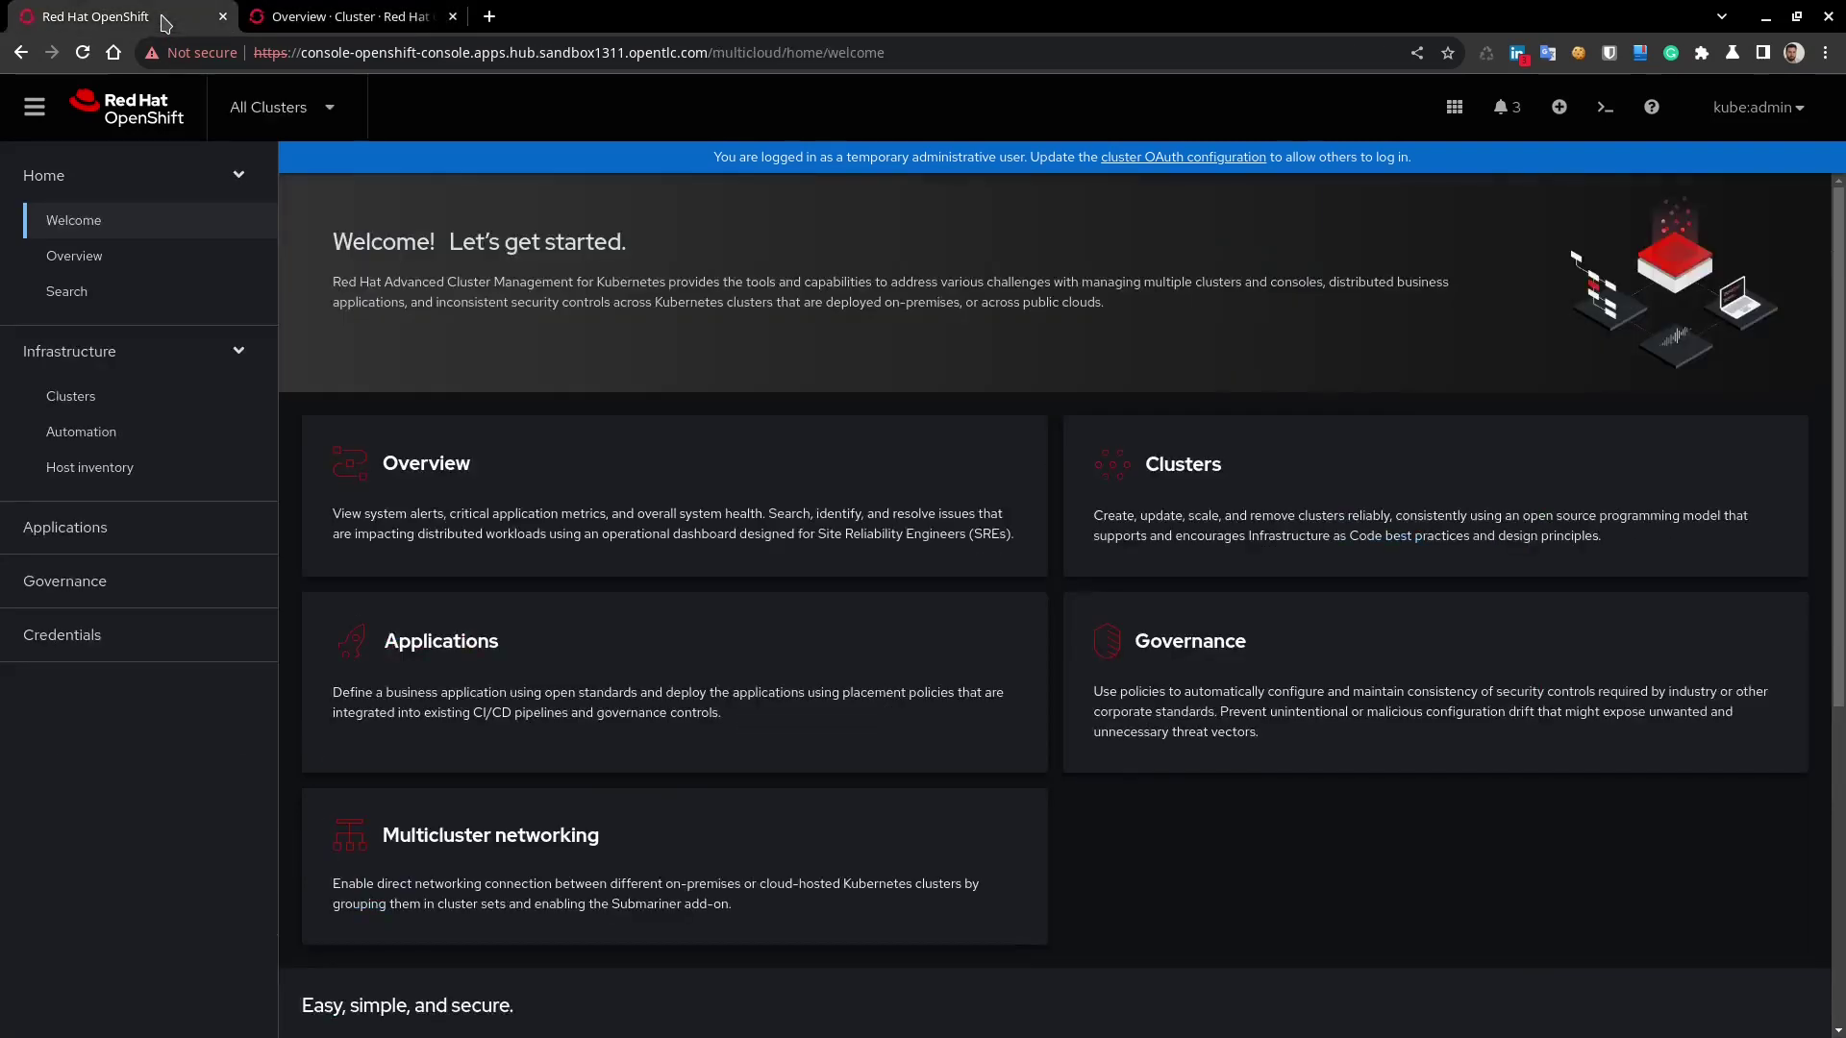
click(89, 404)
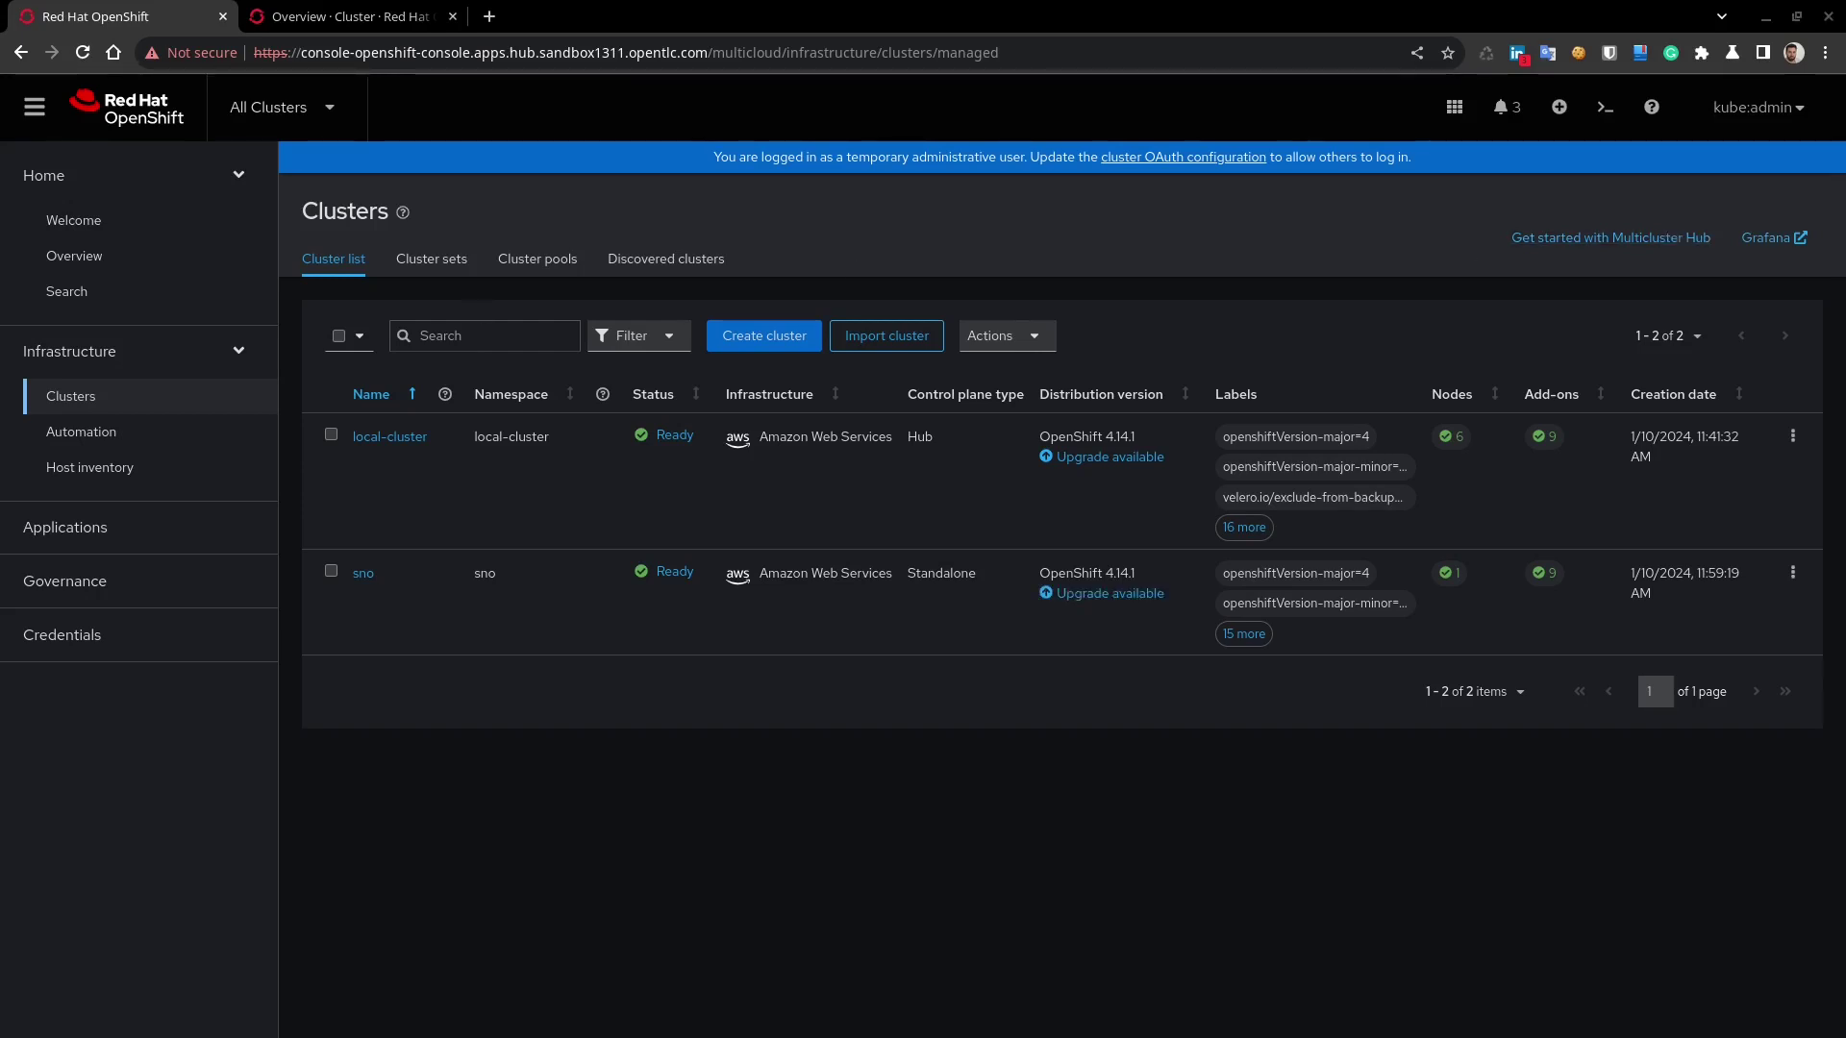
click(1773, 238)
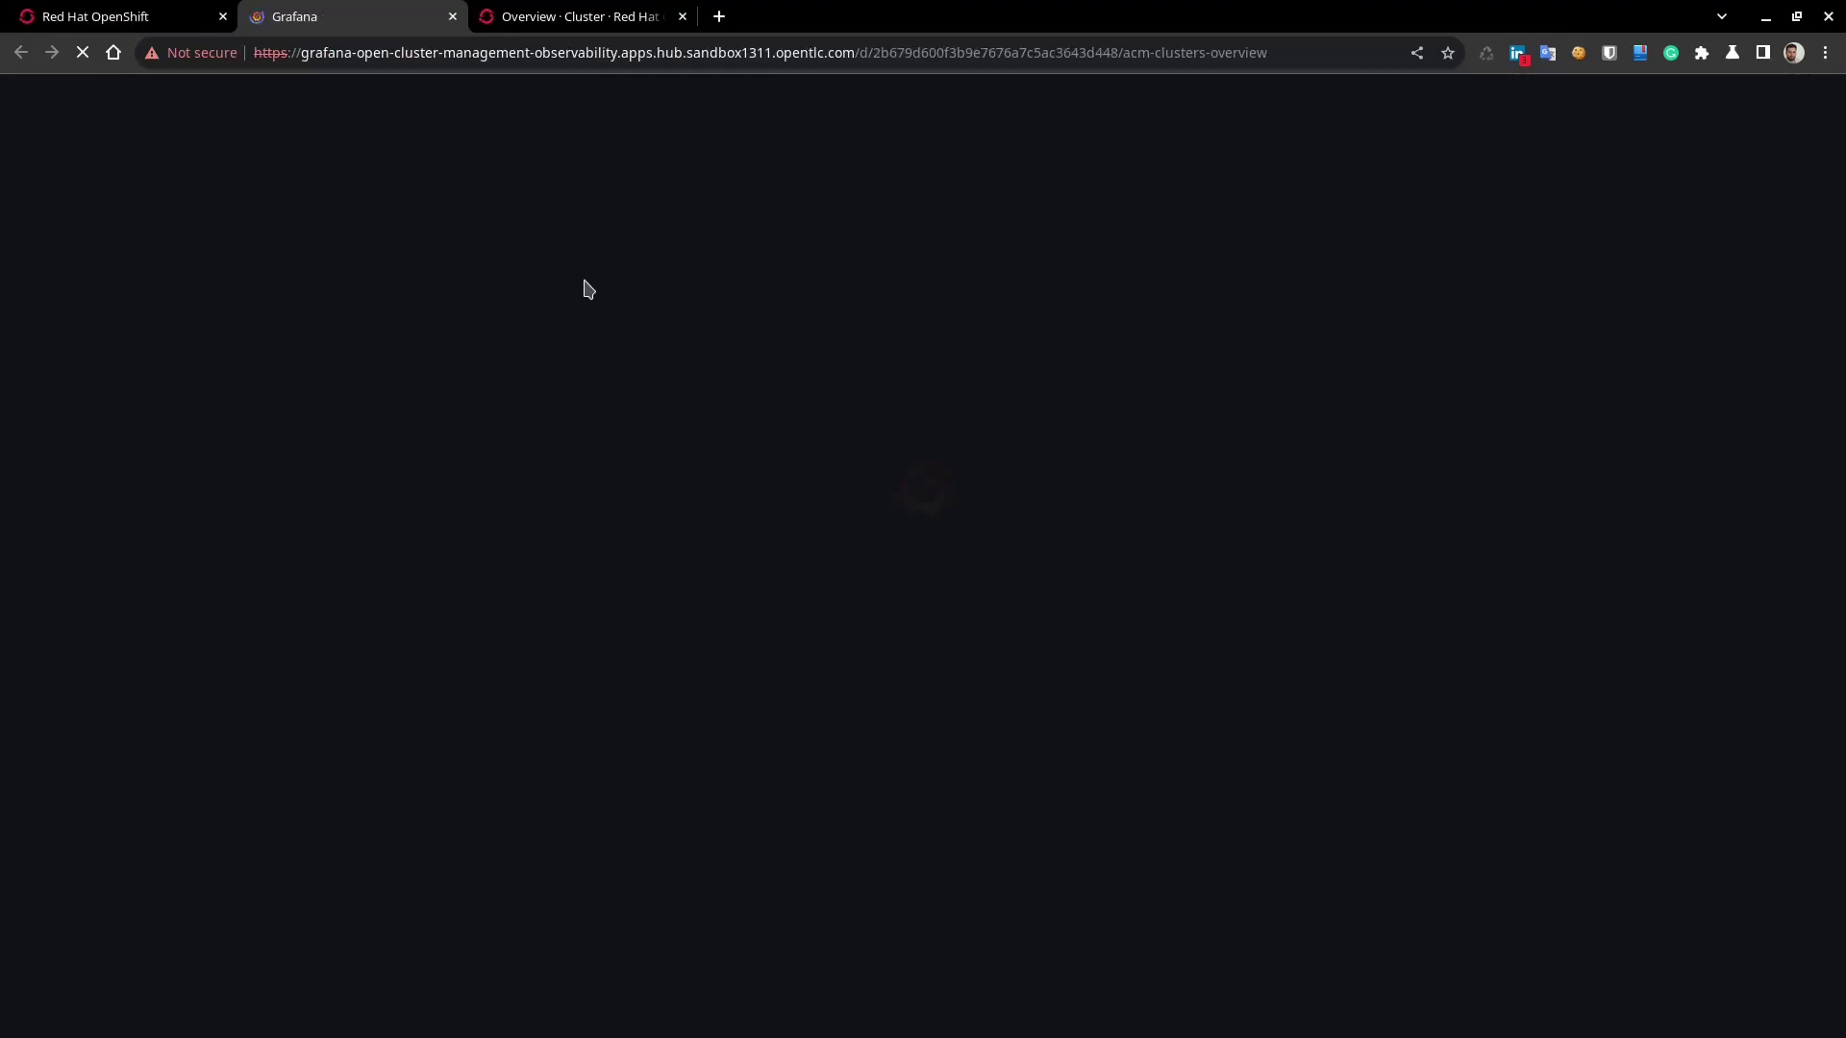
- Open the Kubernetes / Compute Resources / Node (Pods) dashboard in Grafana and set its cluster to sno
mouse_move(29, 234)
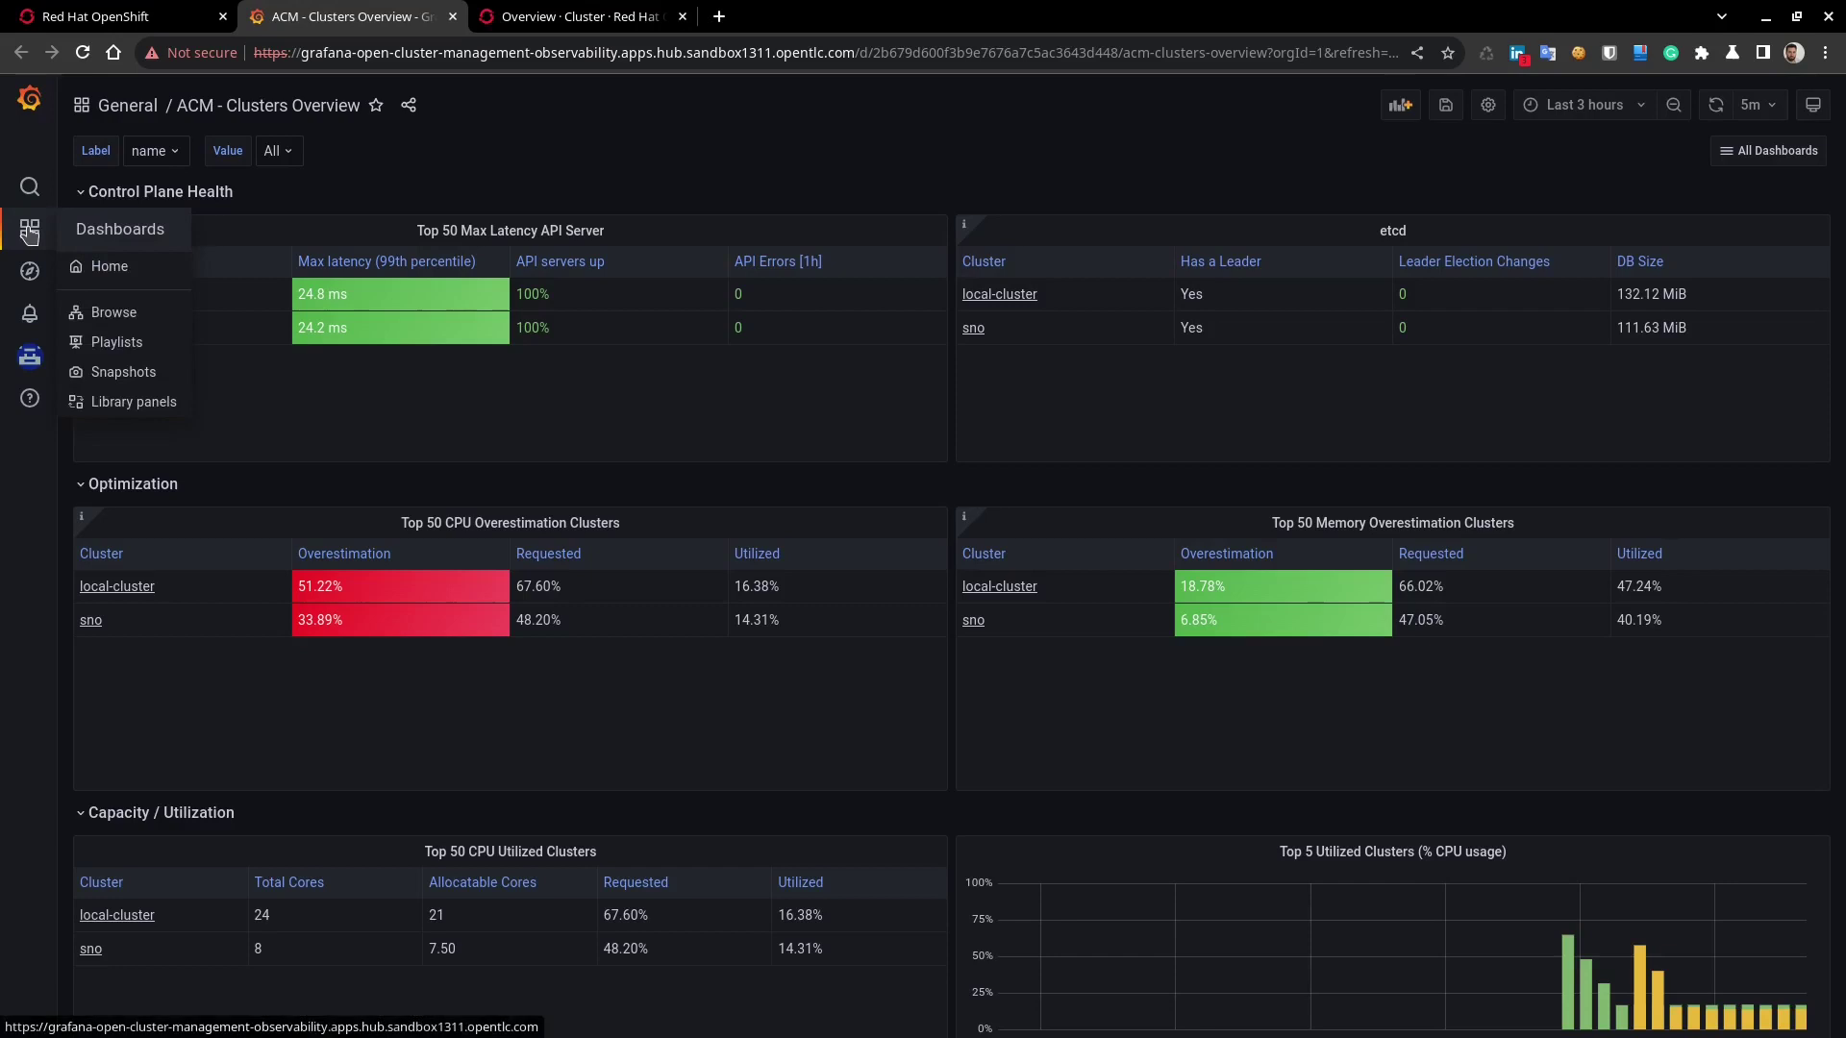
click(109, 312)
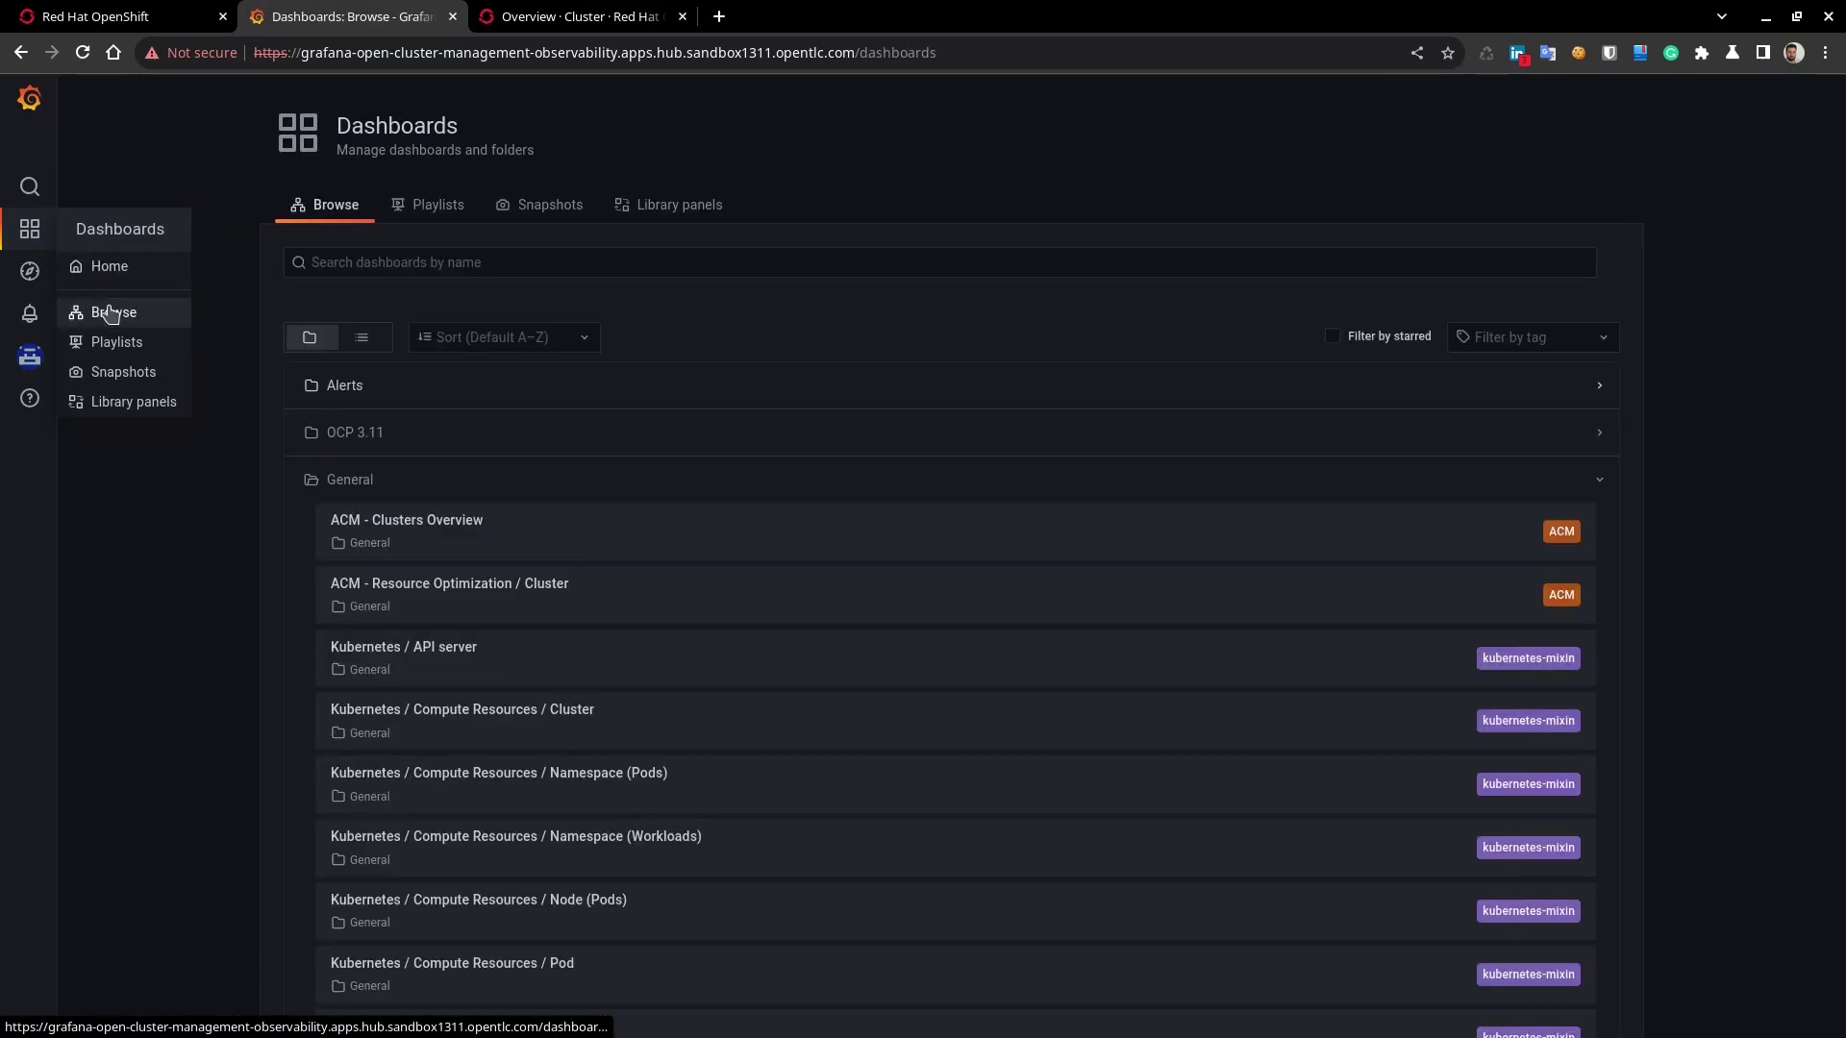
click(567, 909)
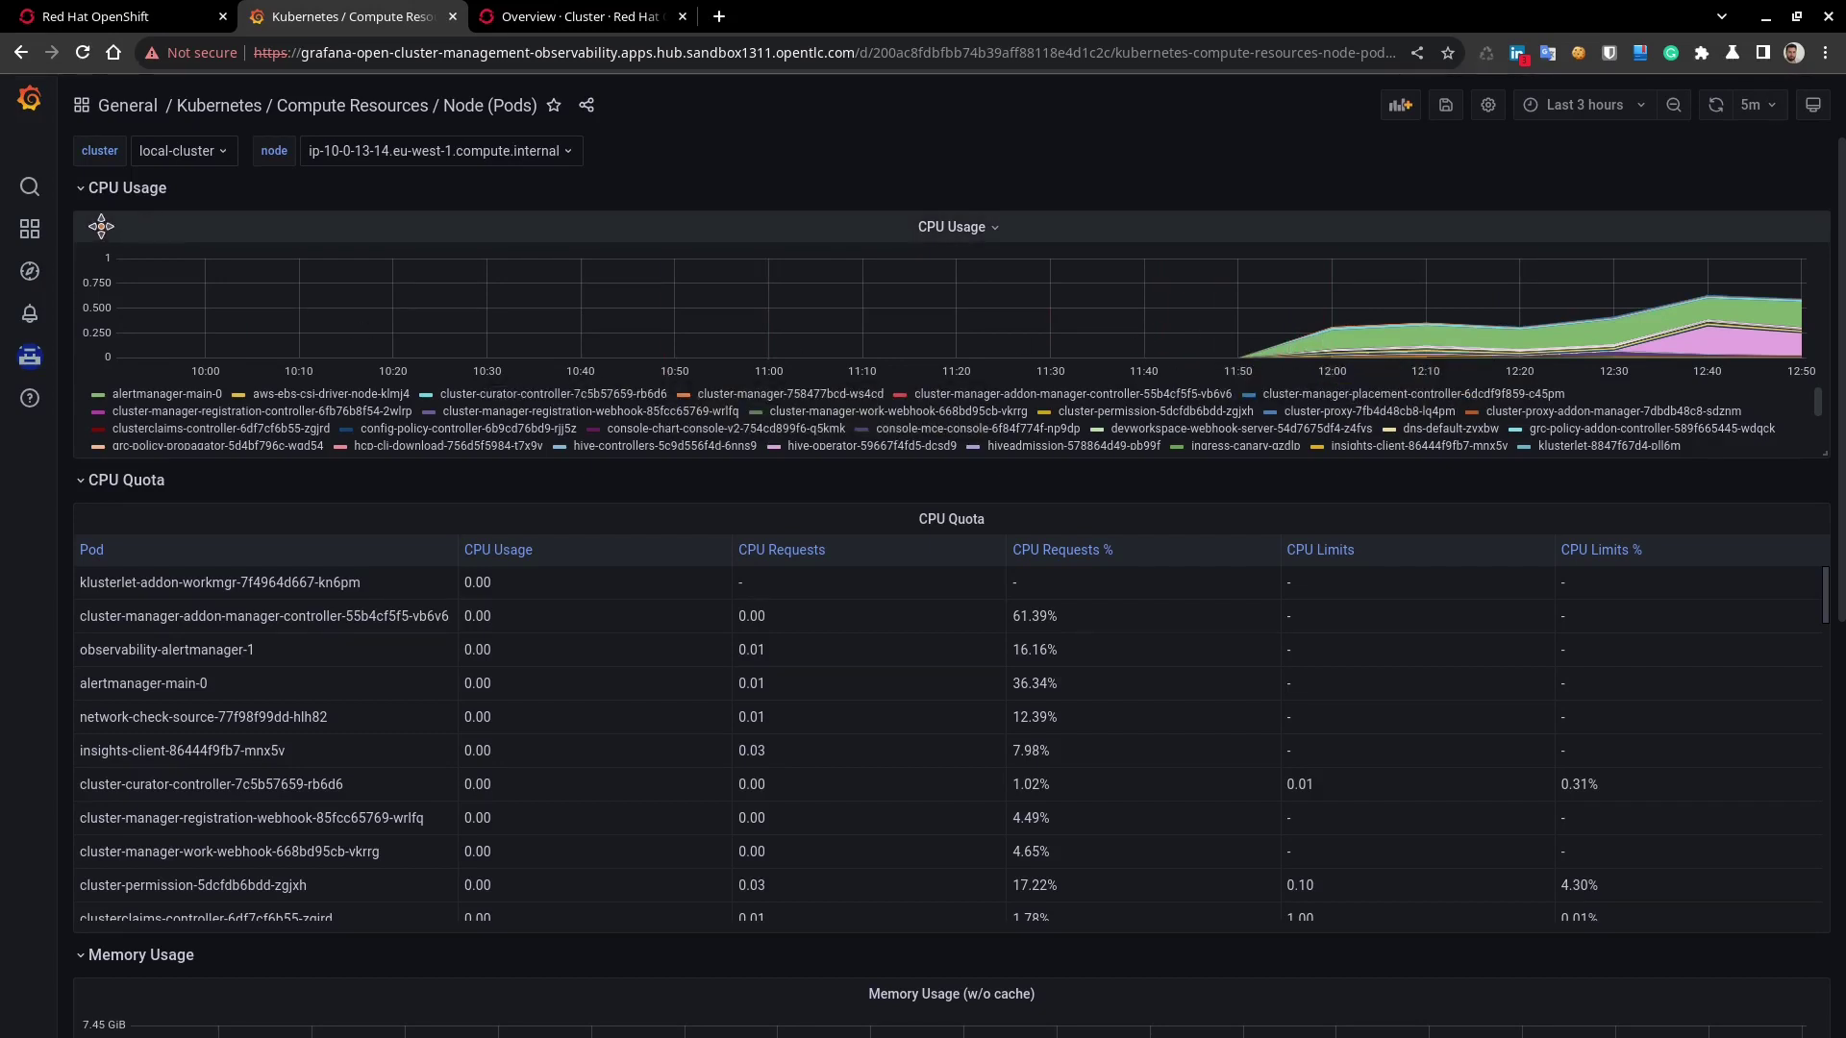
click(227, 152)
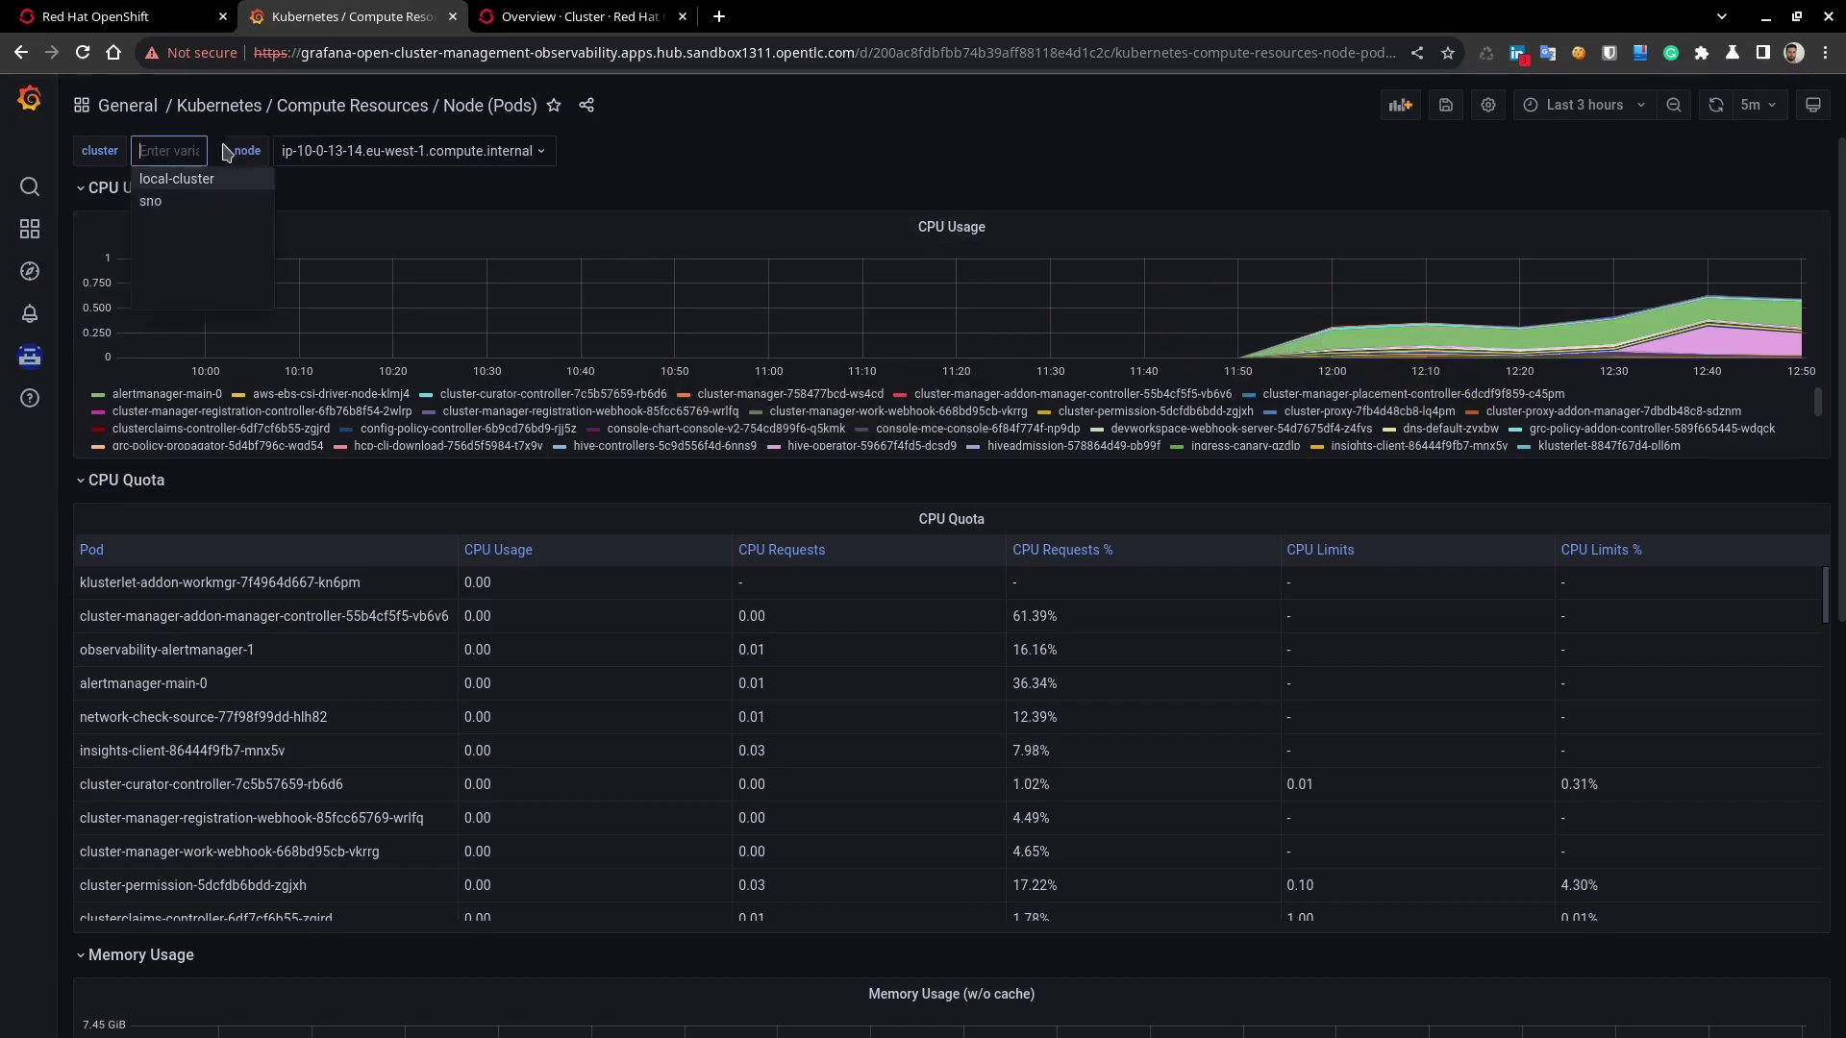
click(188, 204)
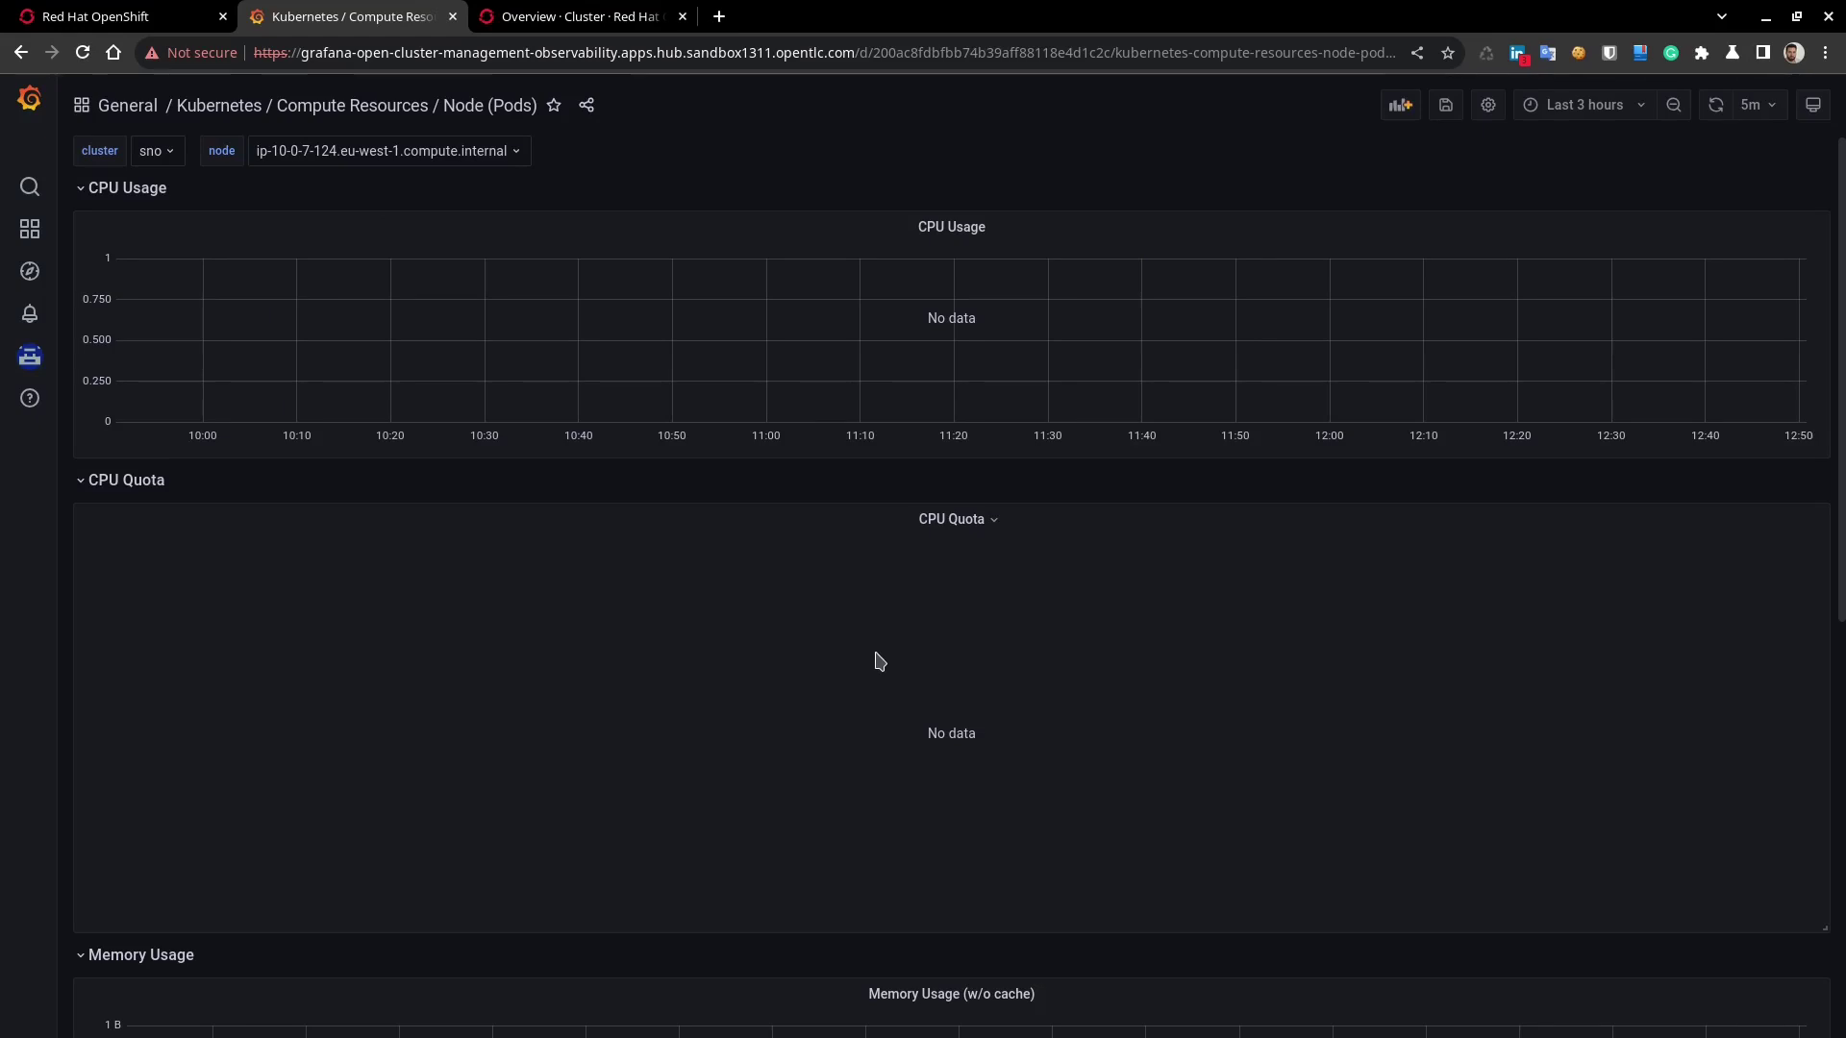
- Switch to the sno cluster's OpenShift console and open its monitoring dashboards
click(610, 21)
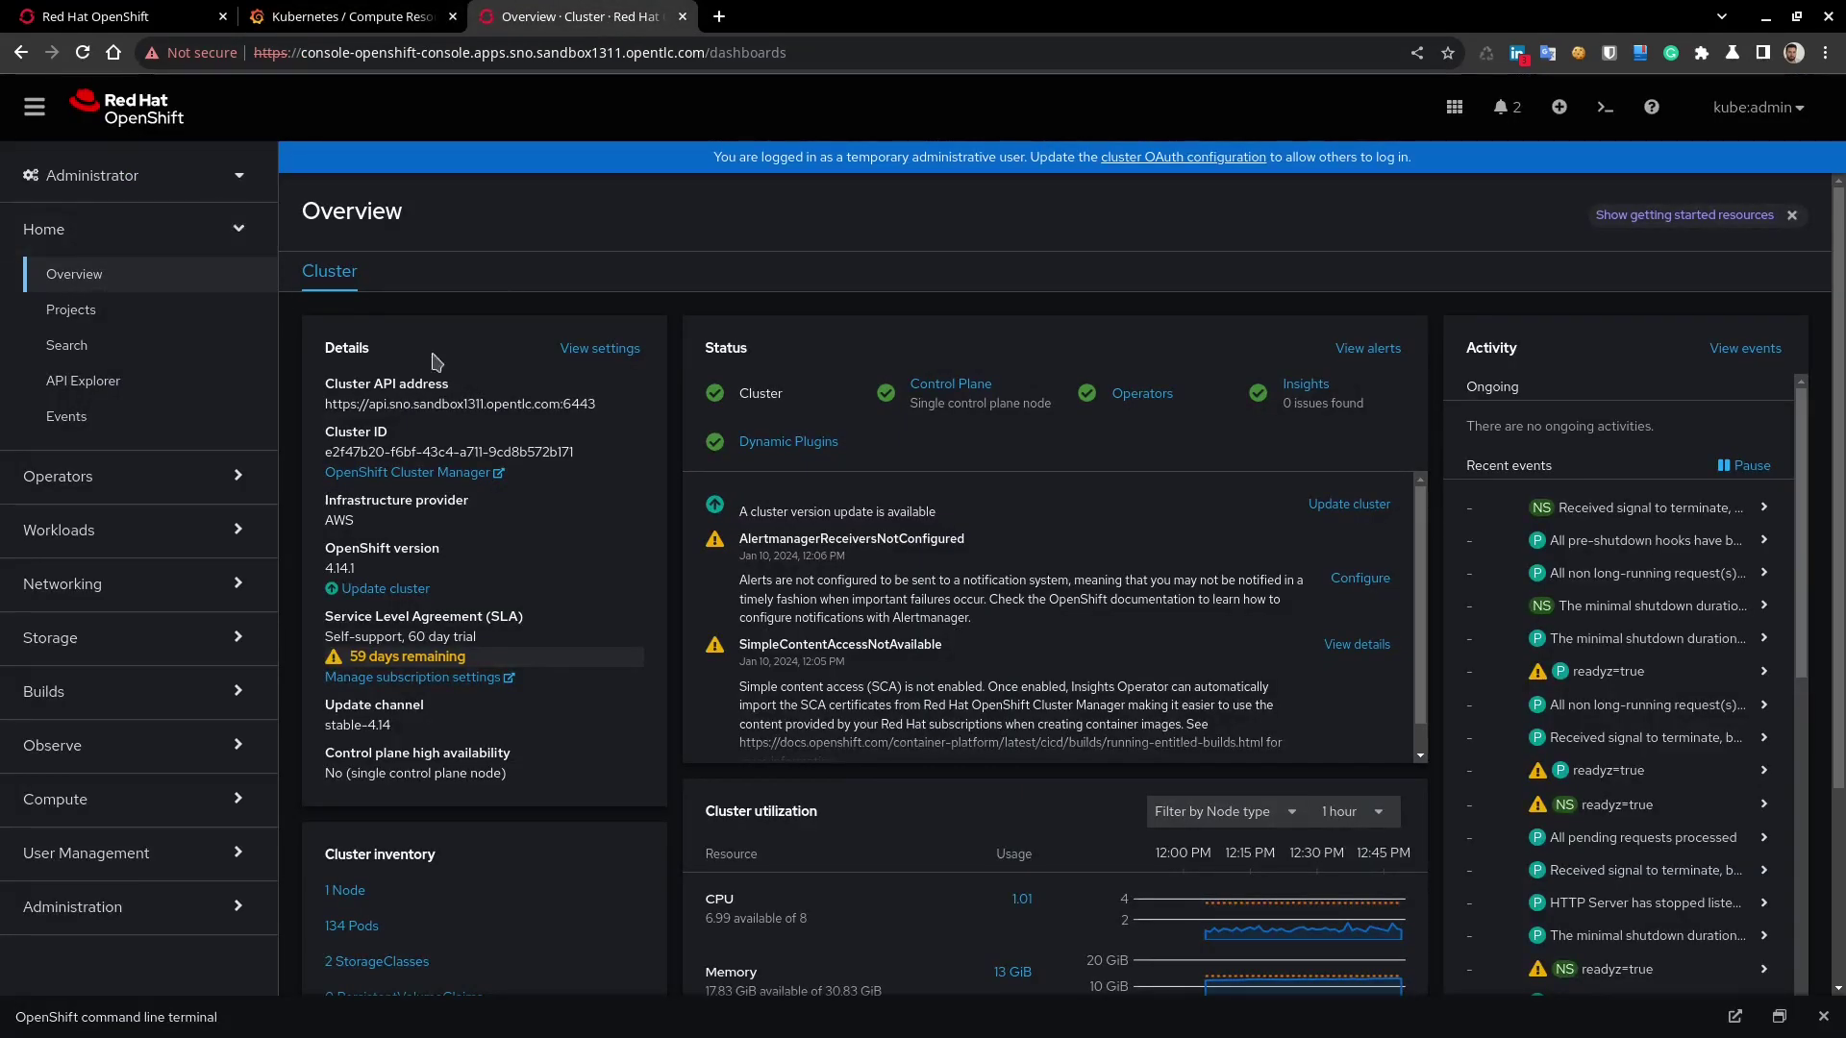
click(154, 748)
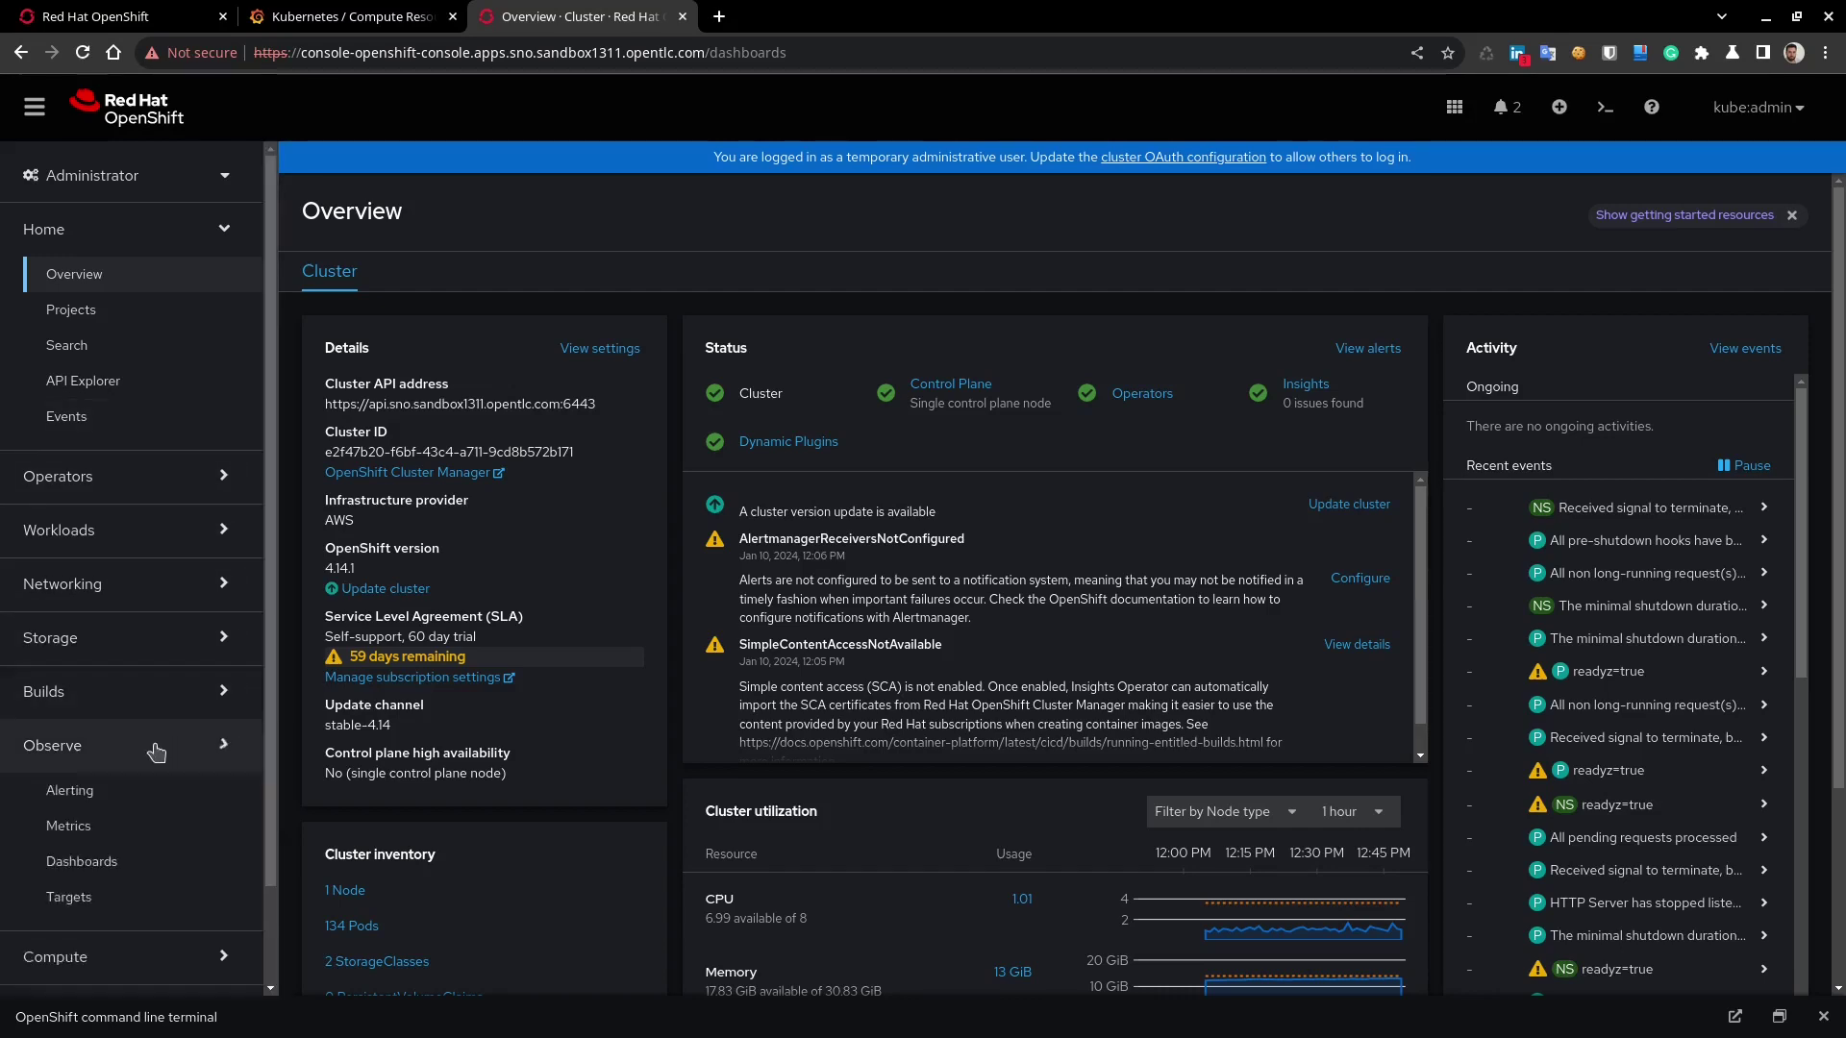
click(100, 863)
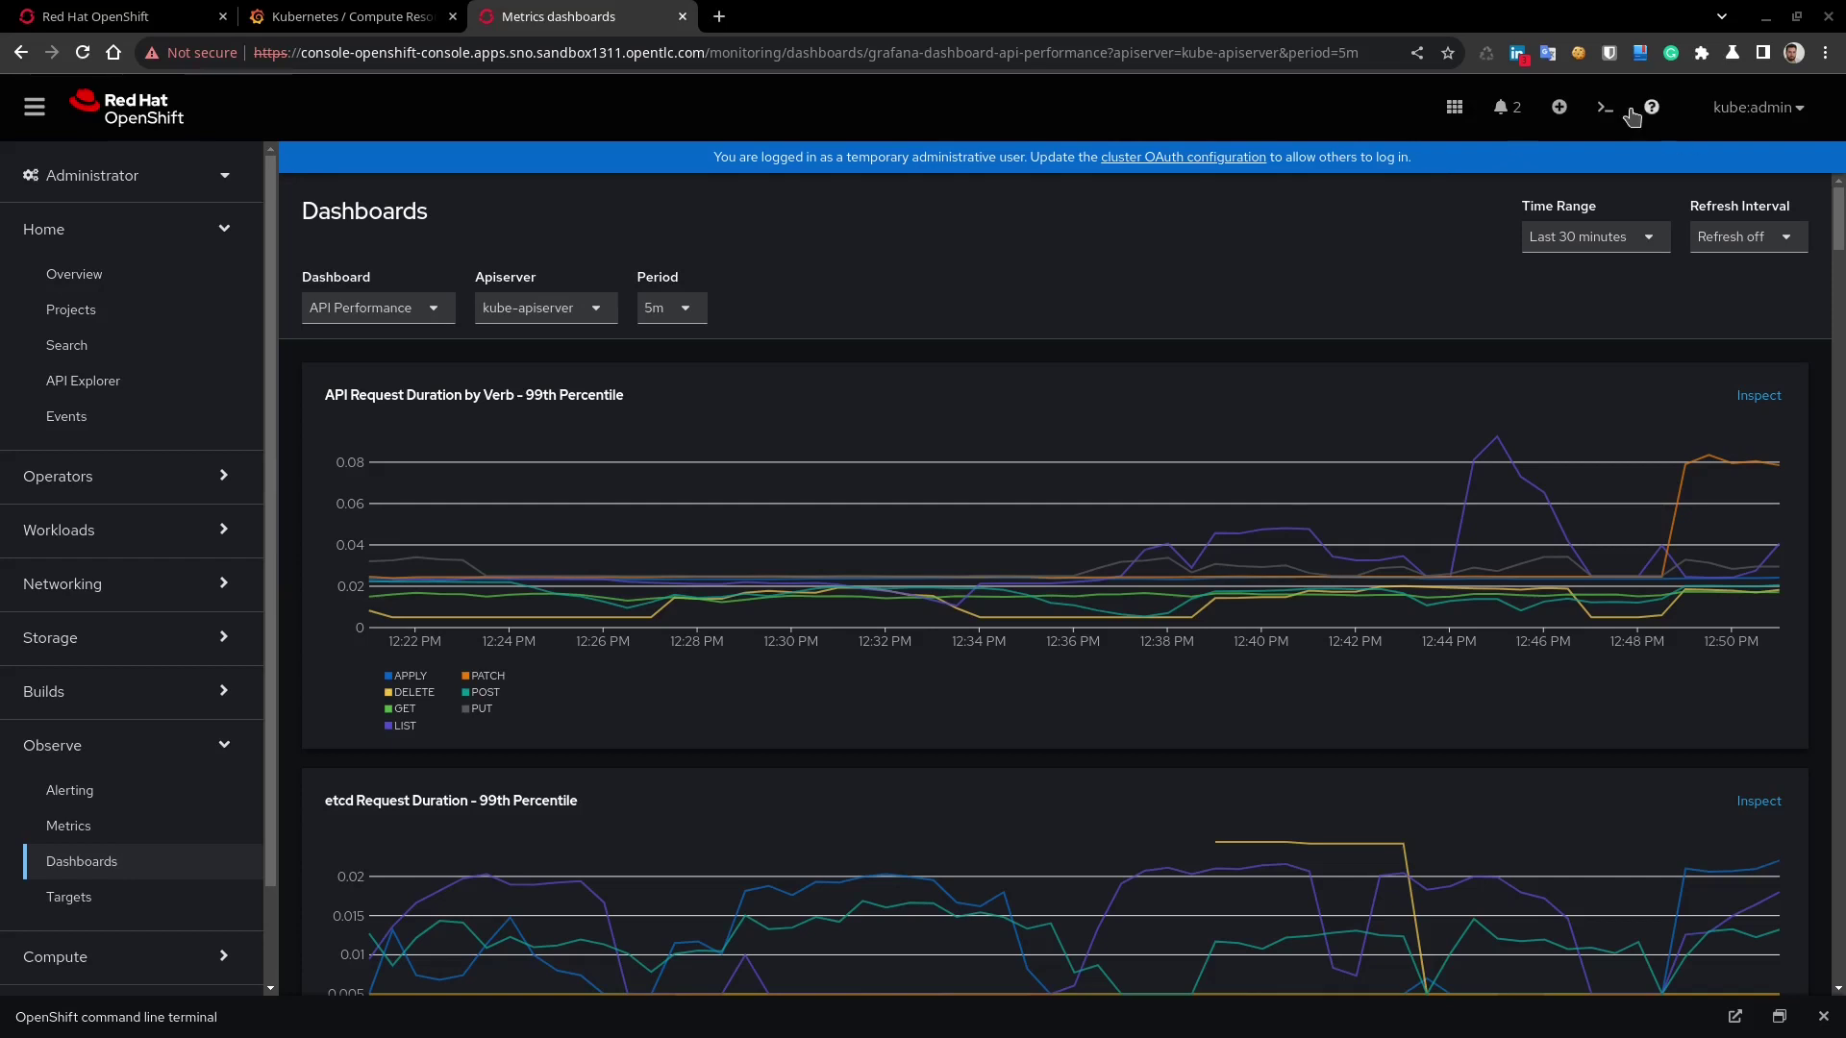
- Open the YAML import page in the sno console and create a project named cpu-load-test
click(1559, 109)
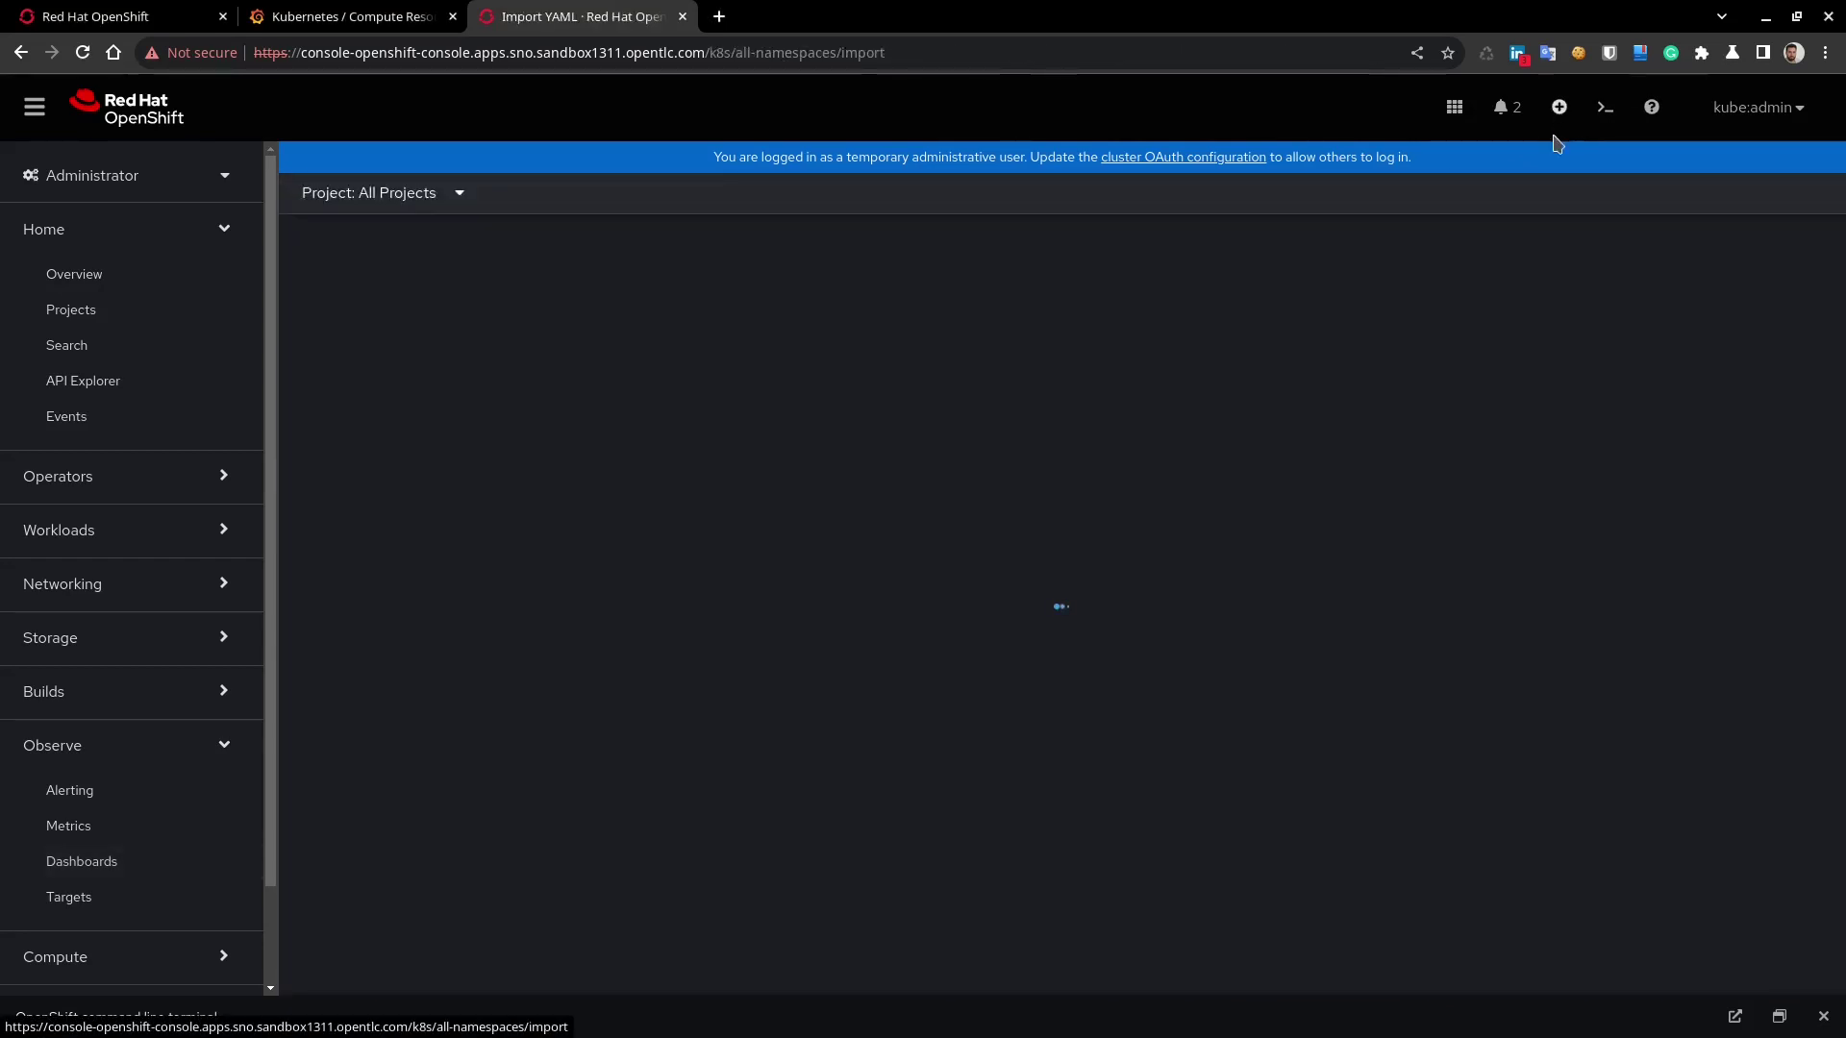
click(459, 193)
click(384, 586)
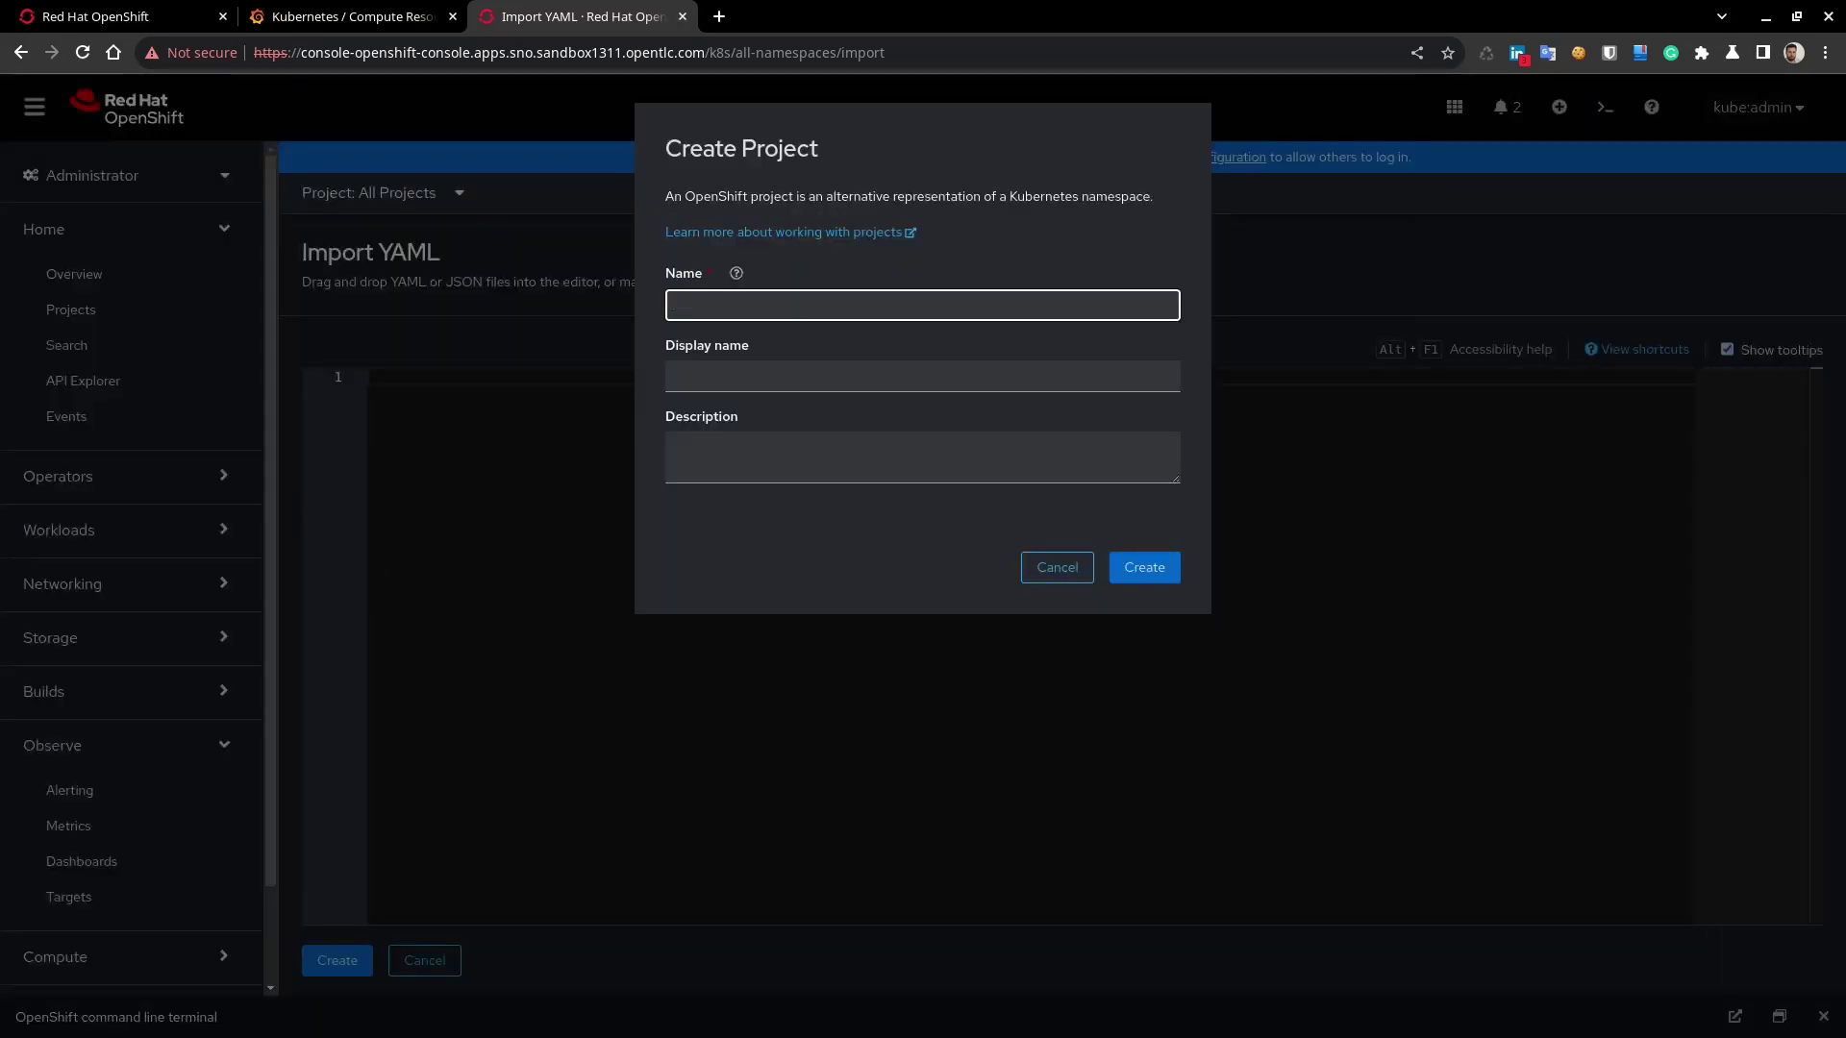
text(cpu-load-test)
click(1141, 565)
- Create the cpu-load-test Deployment from YAML with 5 replicas of a busybox container named cpu-load-container, looping dd from /dev/urandom through tr, fold and head to /dev/null
text(apiVersion: apps/v1 kind: Deployment metadata:   name: cpu-load-test spec:   replicas: 5   selector:     matchLabels:       app: cpu-load-test   template:     metadata:       labels:         app: cpu-load-test     spec:       containers:       - name: cpu-load-container         image: busybox         command: ["/bin/sh", "-c"]         args:           - while true; do               echo "Performing CPU load...";               dd if=/dev/urandom | tr -dc 'a-zA-Z0-9' | fold -w 1000 | head -n 1000000 > /dev/null;             done)
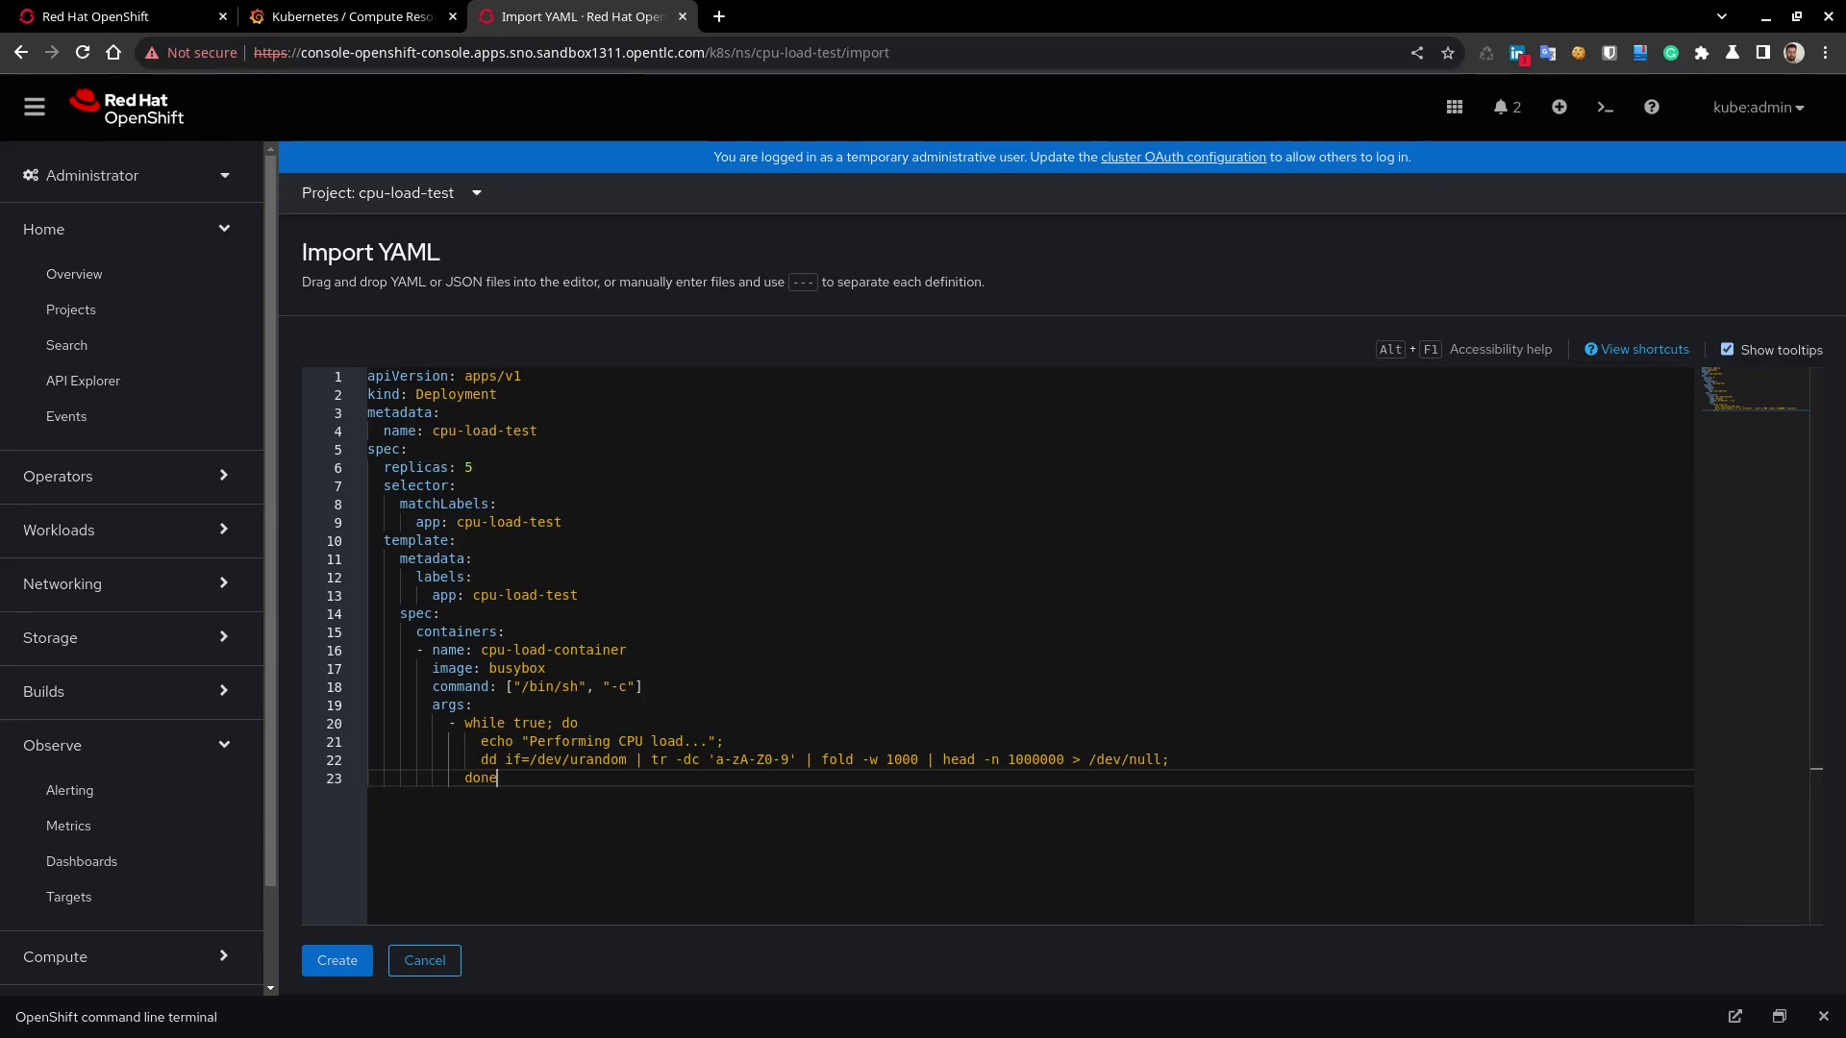
click(350, 964)
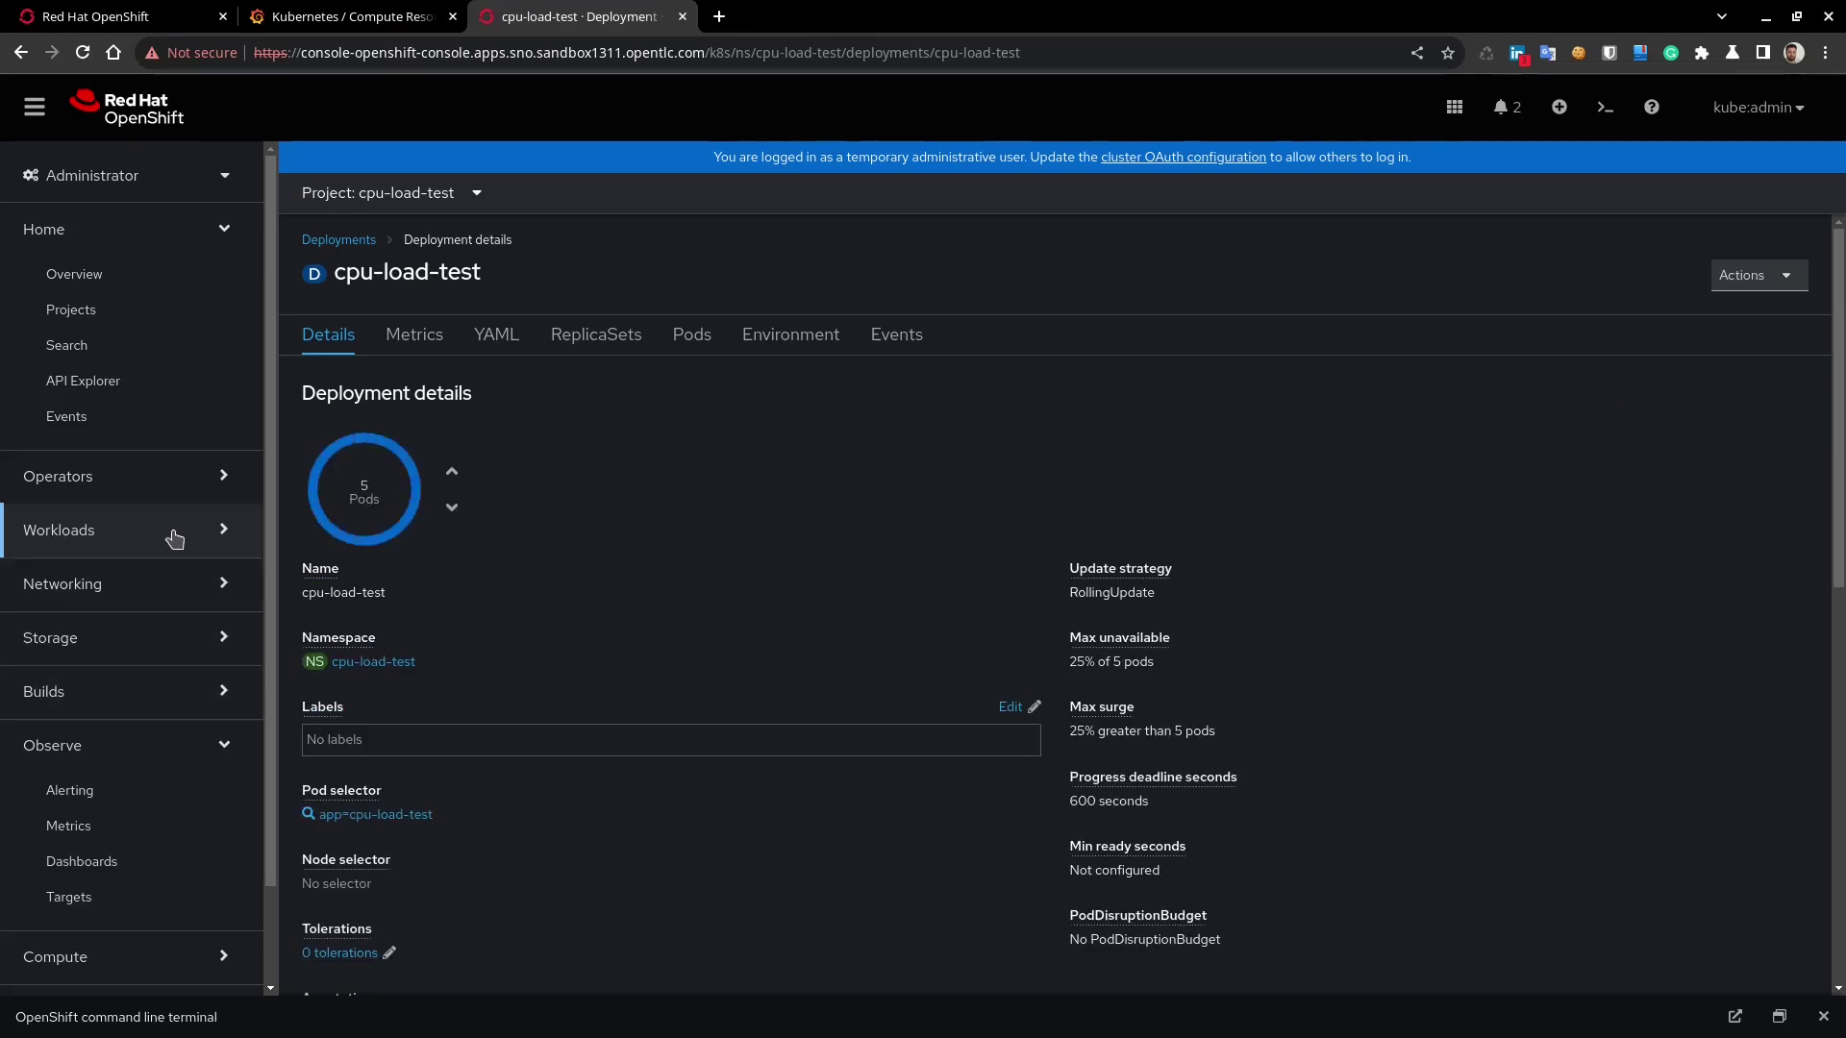
- Open the observability-metrics-allowlist ConfigMap in the open-cluster-management-addon-observability project
click(223, 535)
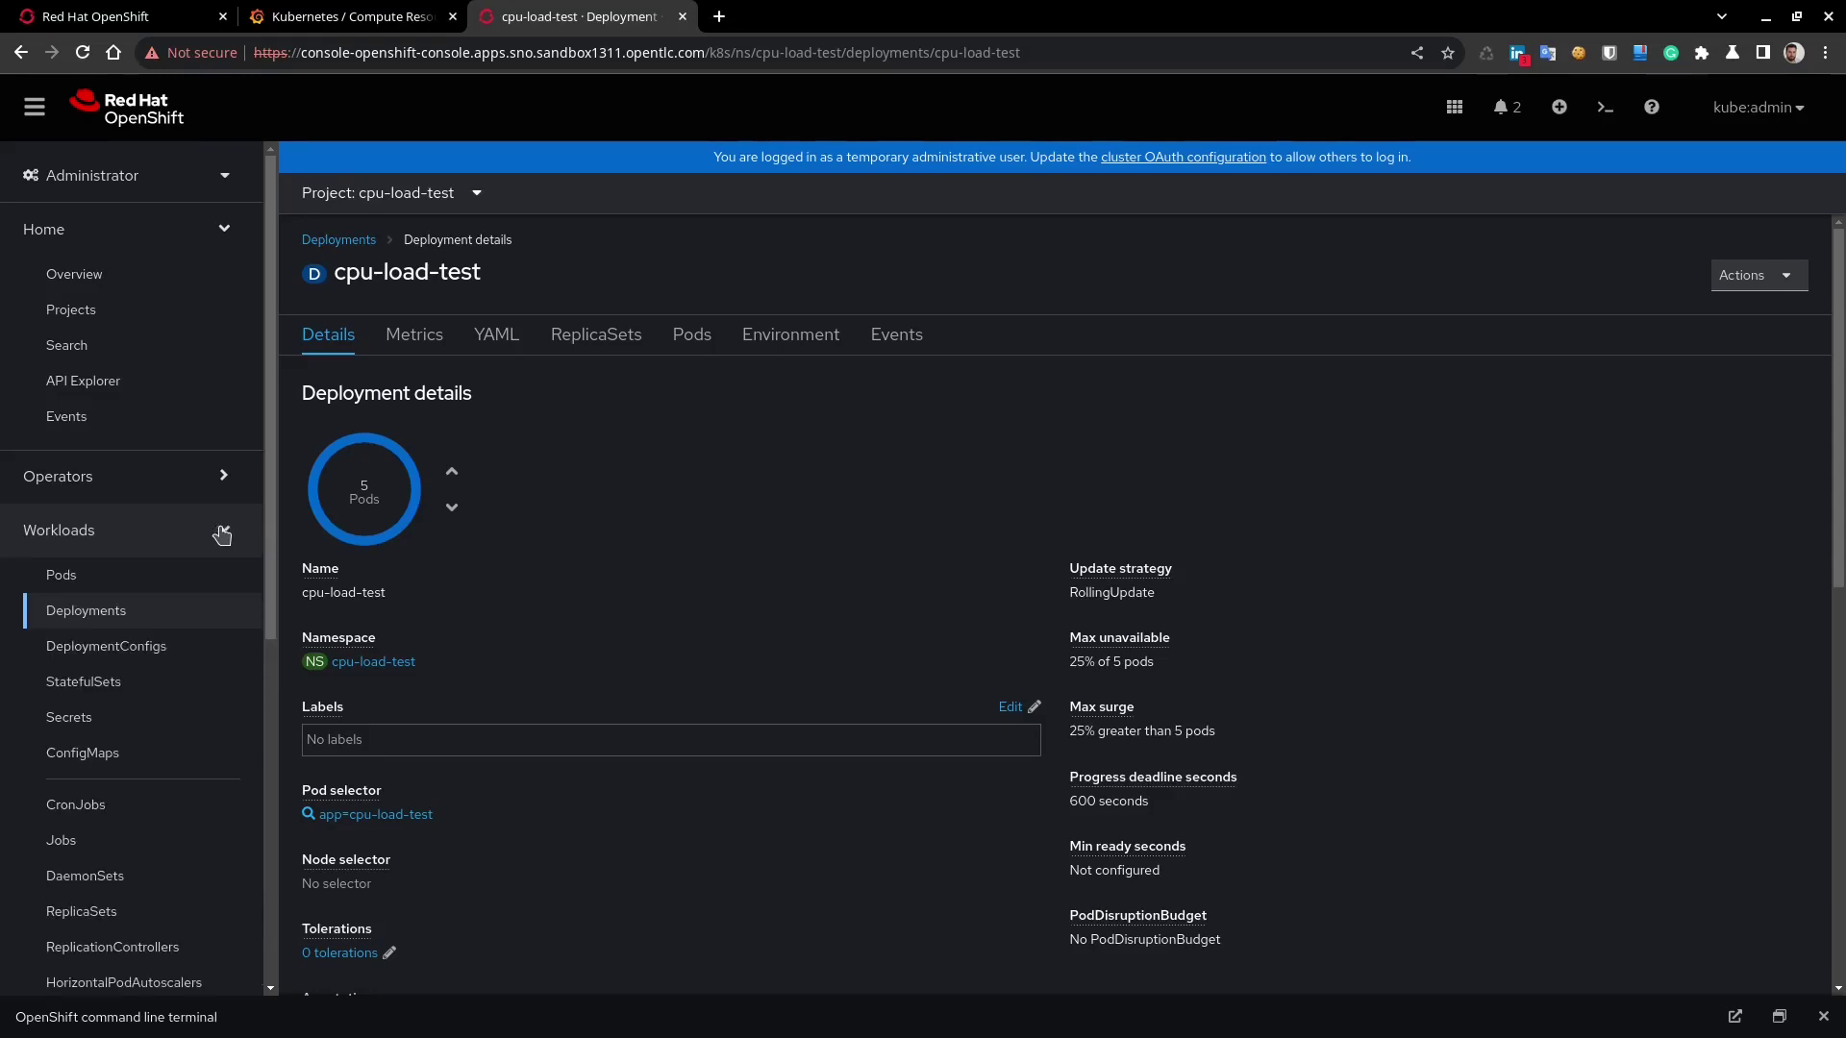
click(112, 753)
click(467, 190)
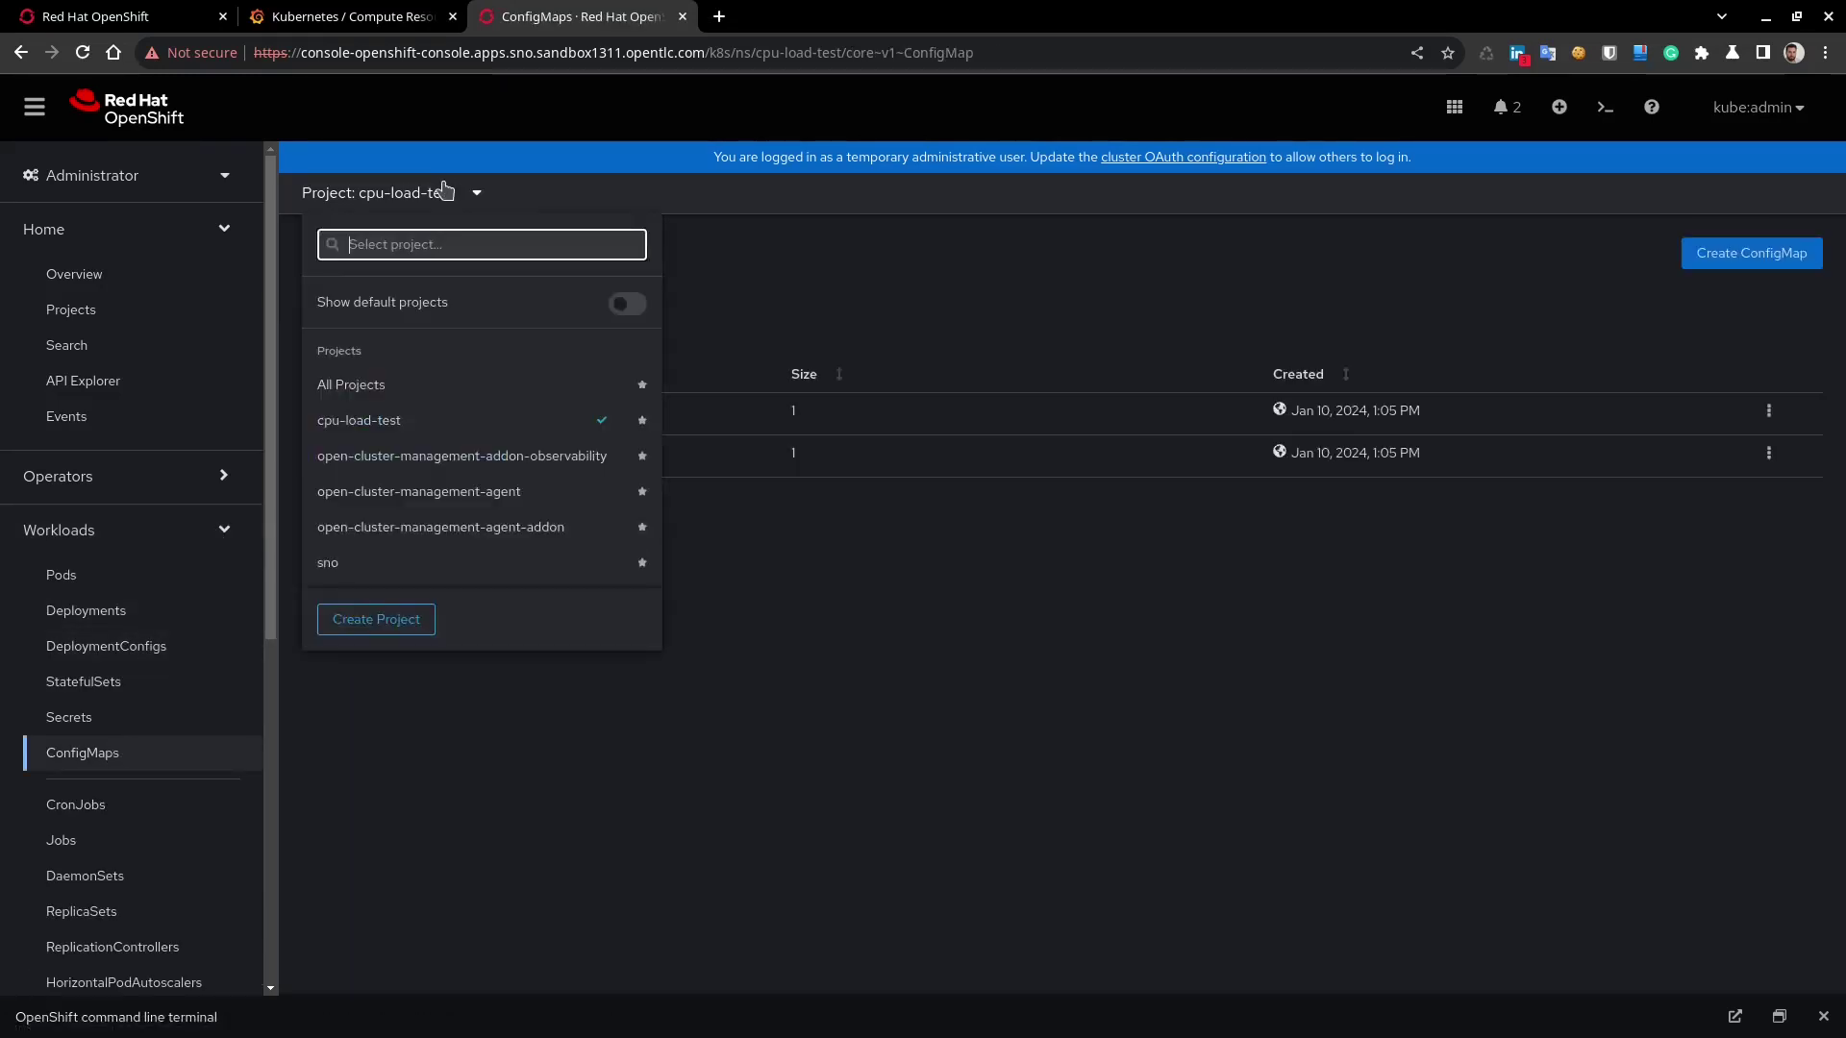
click(524, 460)
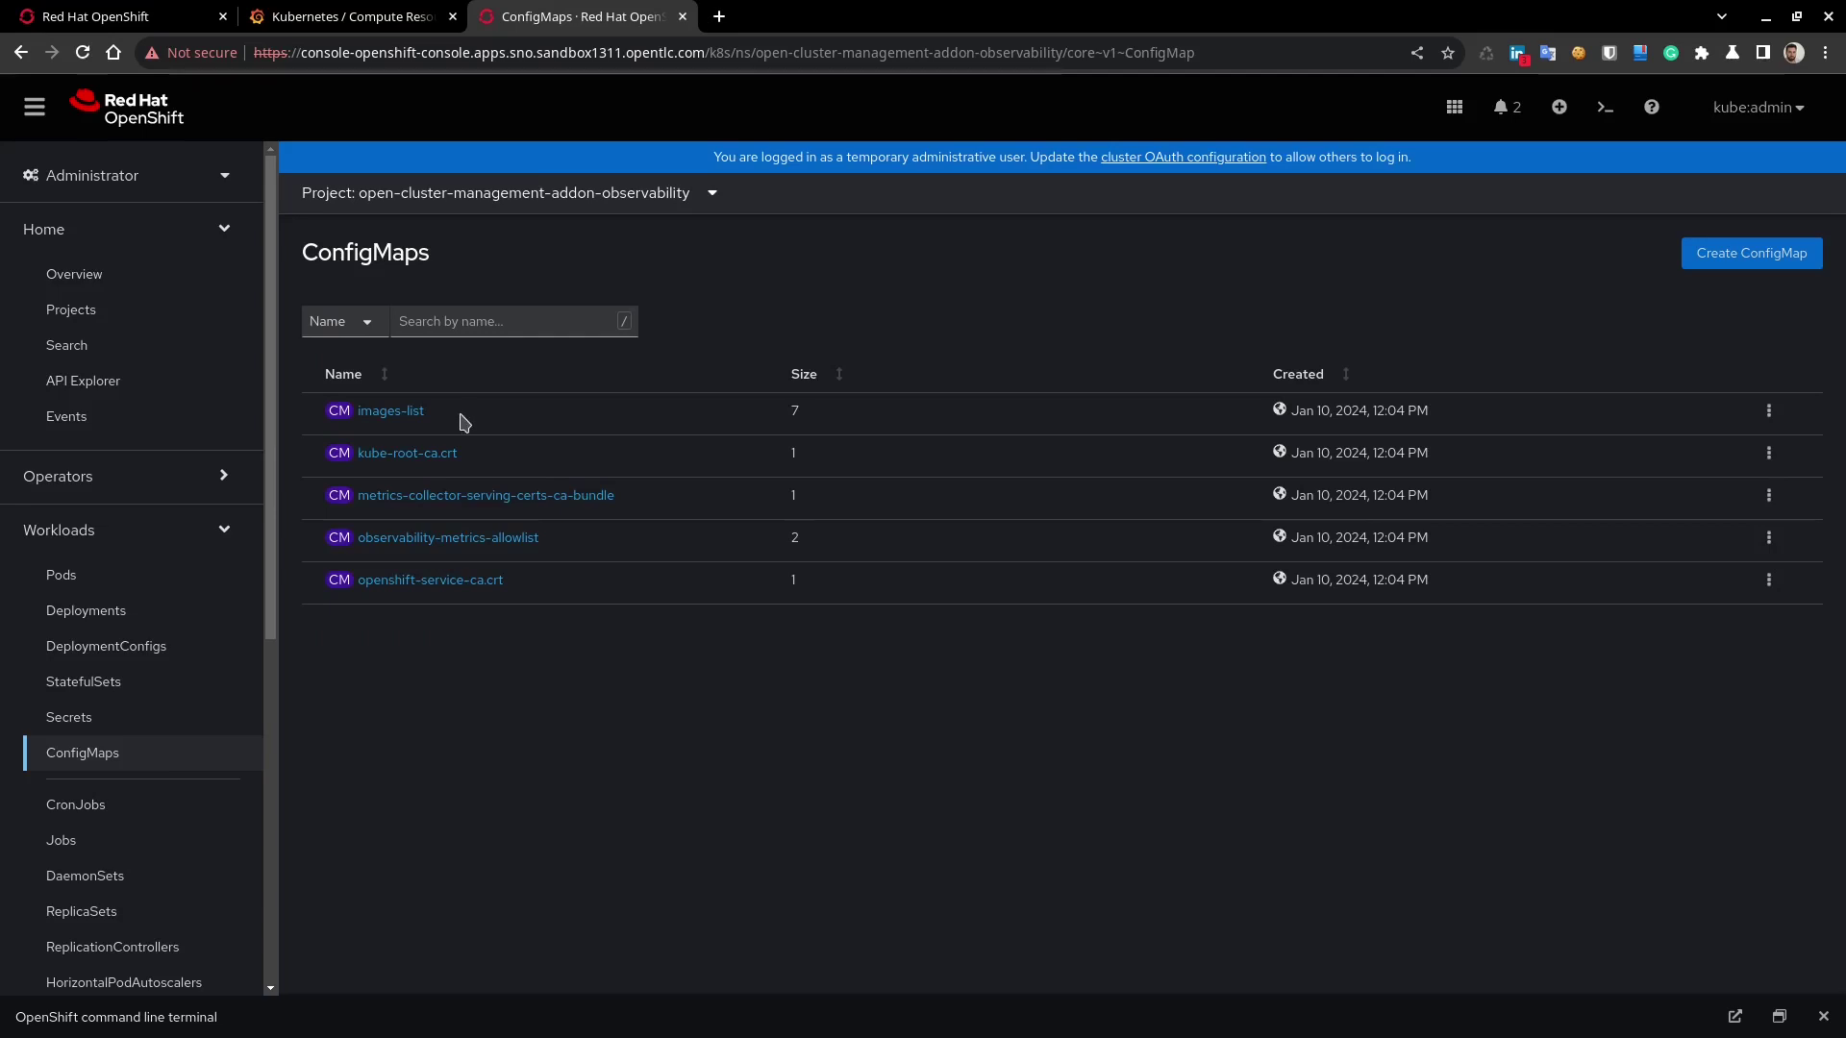
click(465, 538)
- Look through the ConfigMap's metric names, matches and recording rules down to the collect_rules section
scroll(448, 583, down, 6)
scroll(429, 552, down, 18)
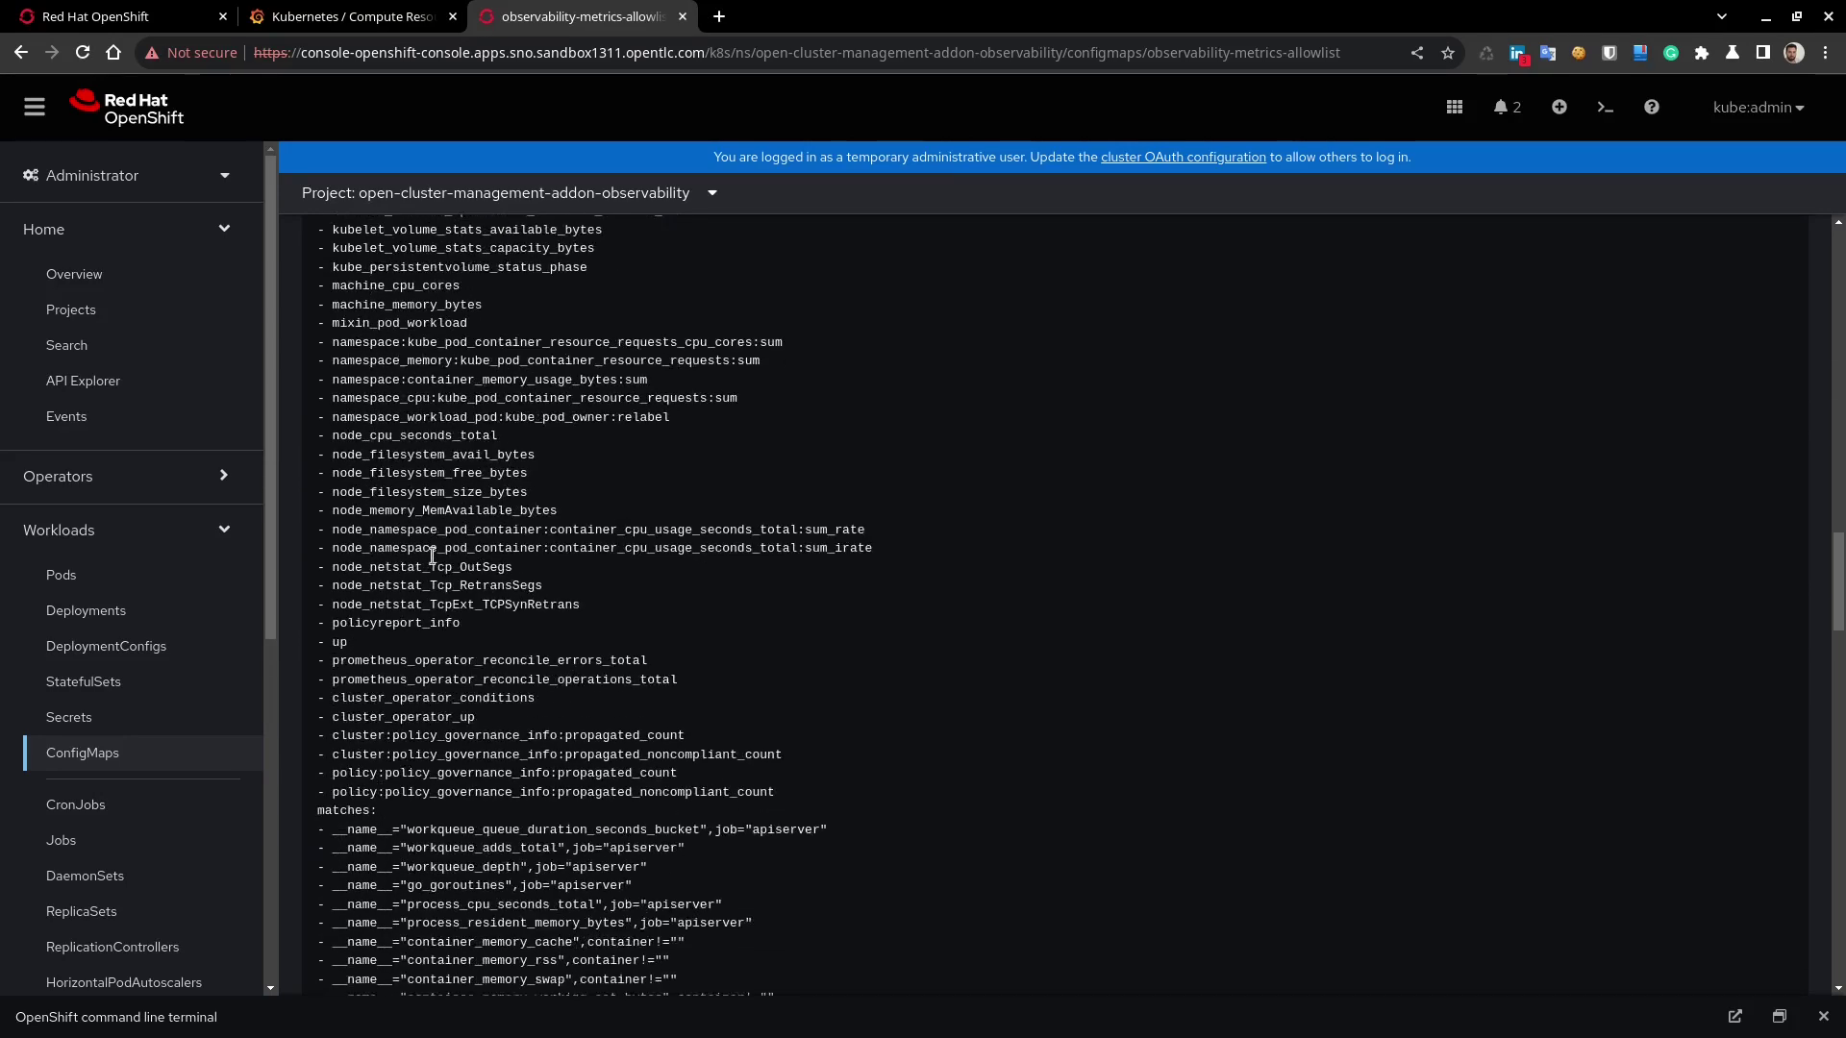
scroll(431, 556, down, 8)
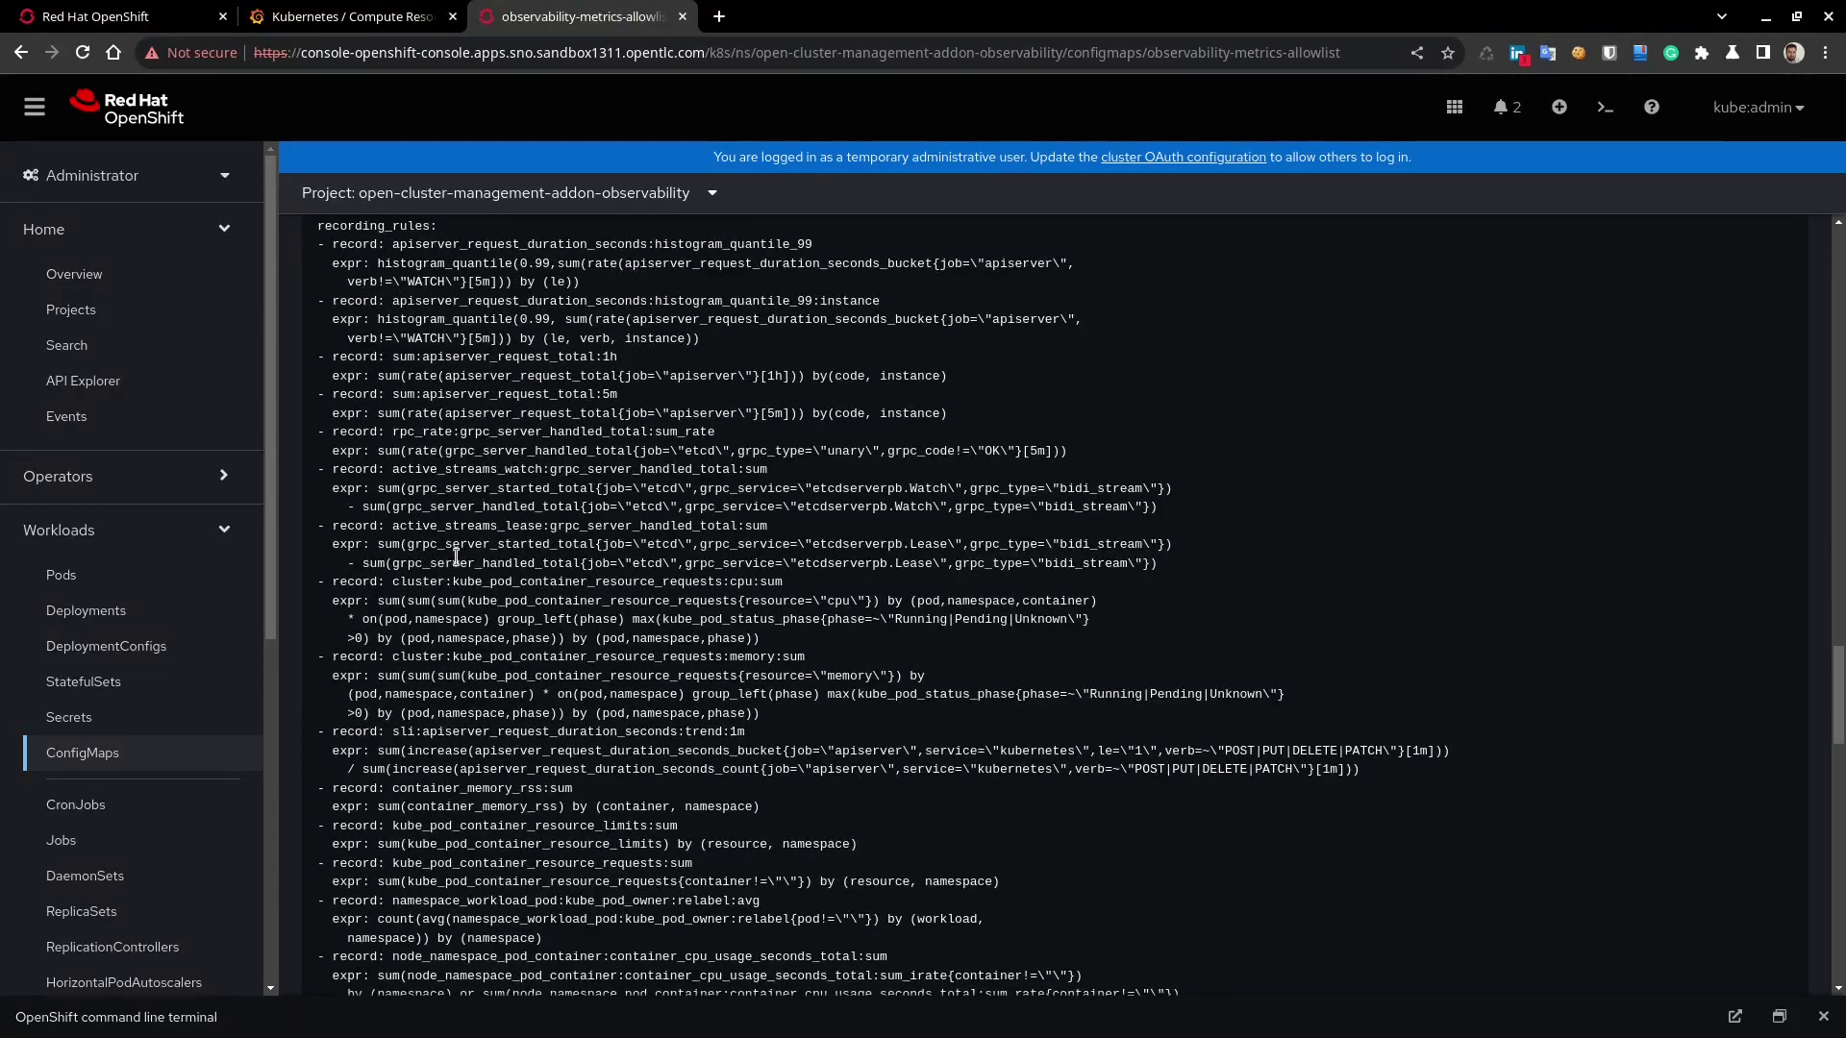
scroll(457, 557, down, 6)
scroll(460, 560, down, 4)
scroll(442, 539, up, 6)
scroll(438, 527, up, 3)
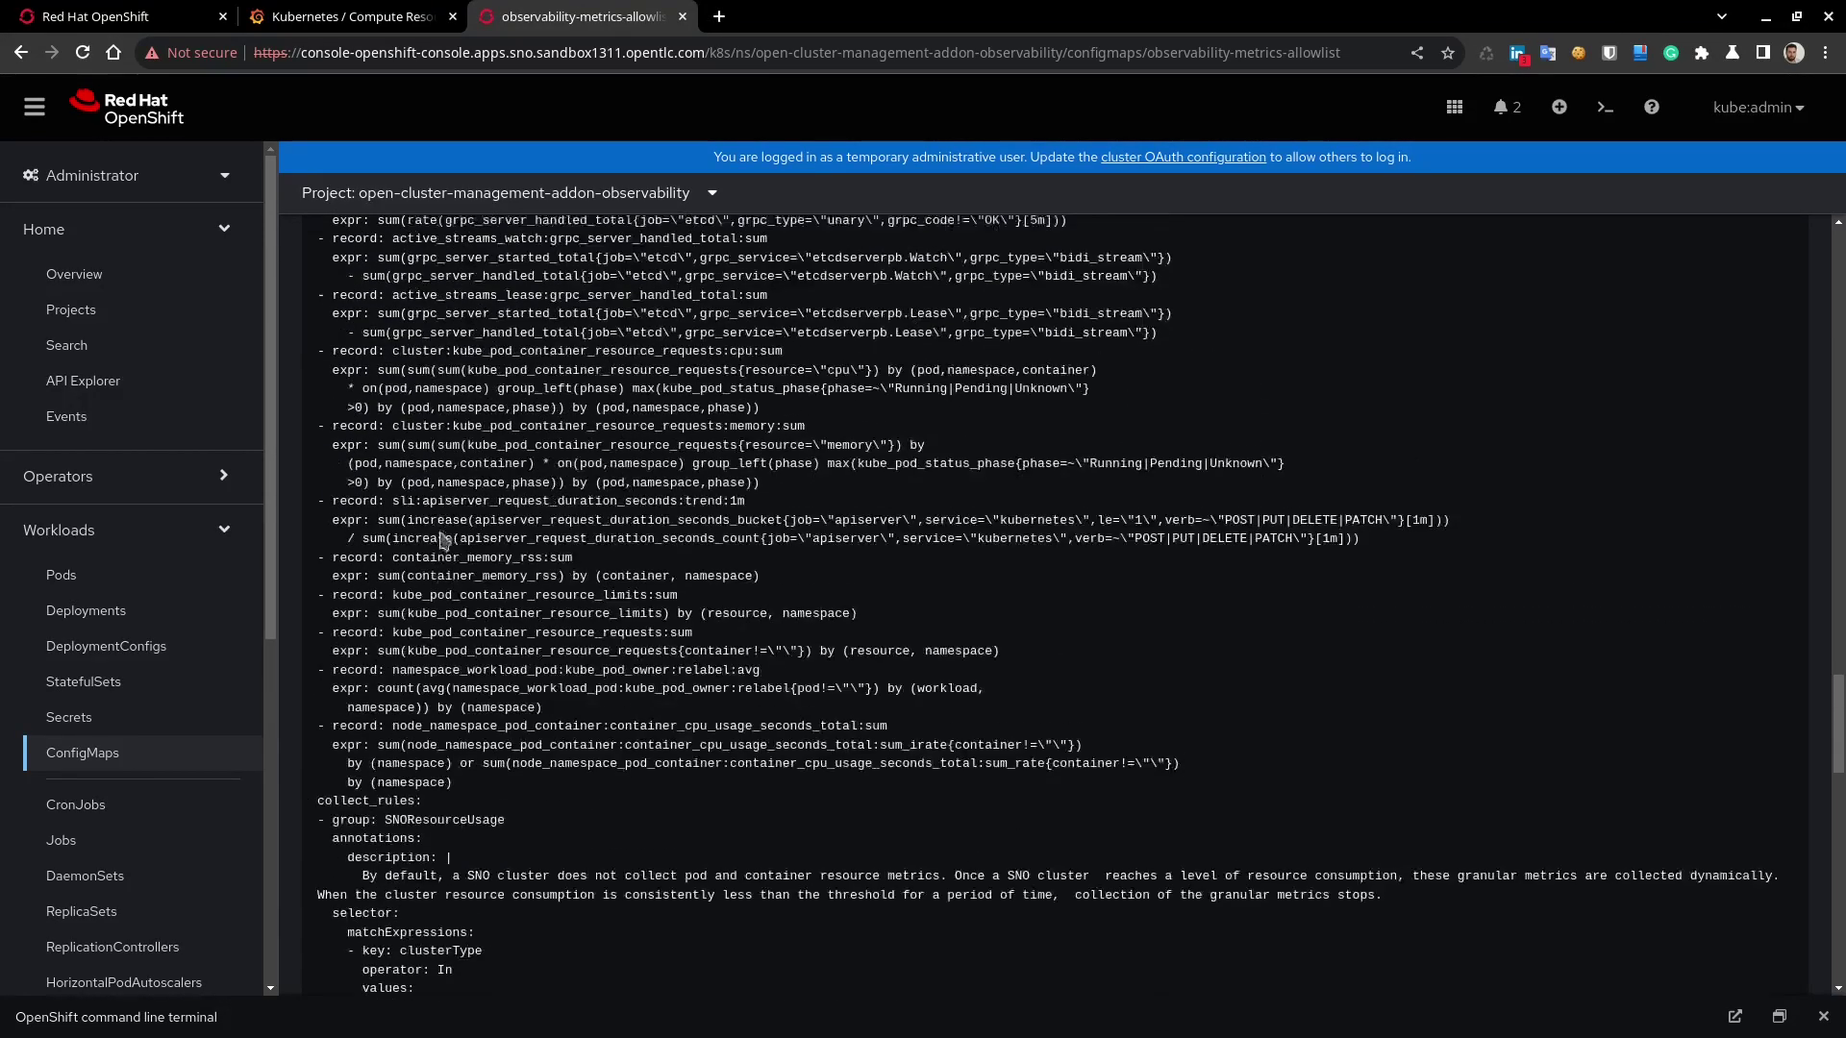
scroll(384, 535, down, 3)
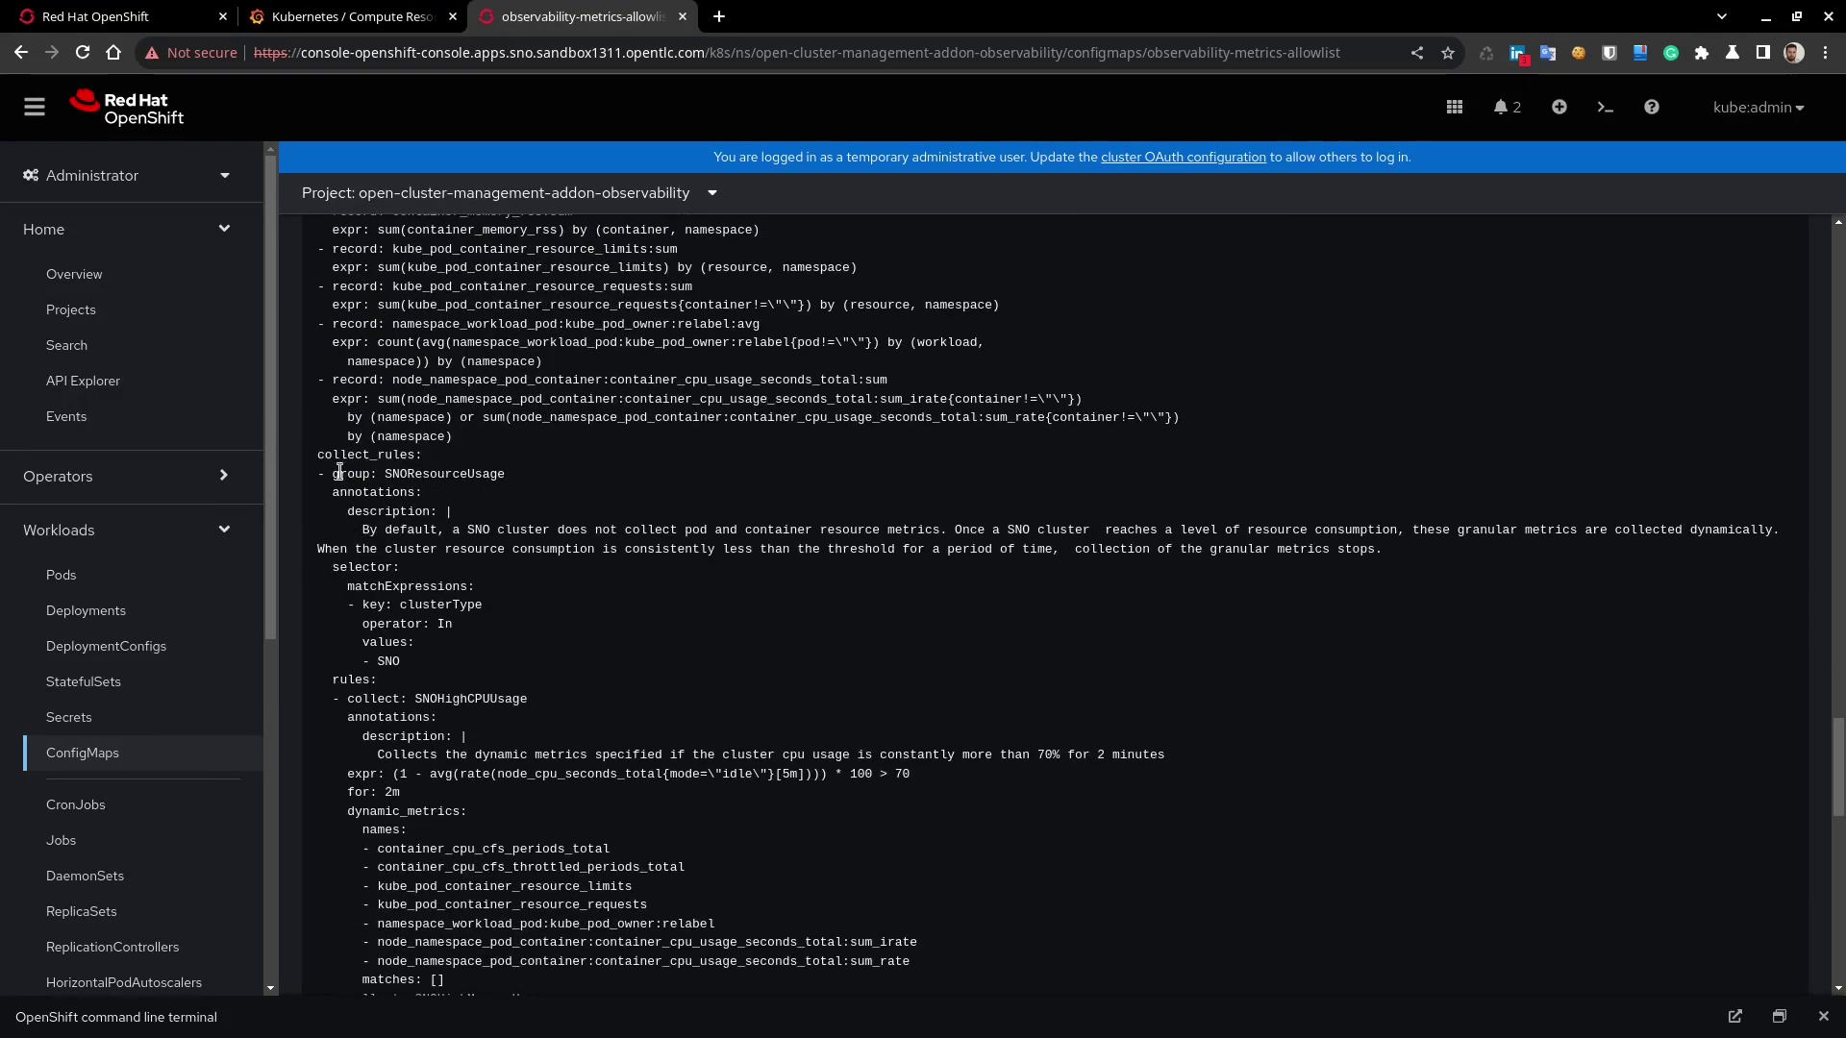
- Examine the SNOResourceUsage collect rules, especially the SNOHighCPUUsage rule's duration and dynamic metric names
drag(332, 458, 423, 494)
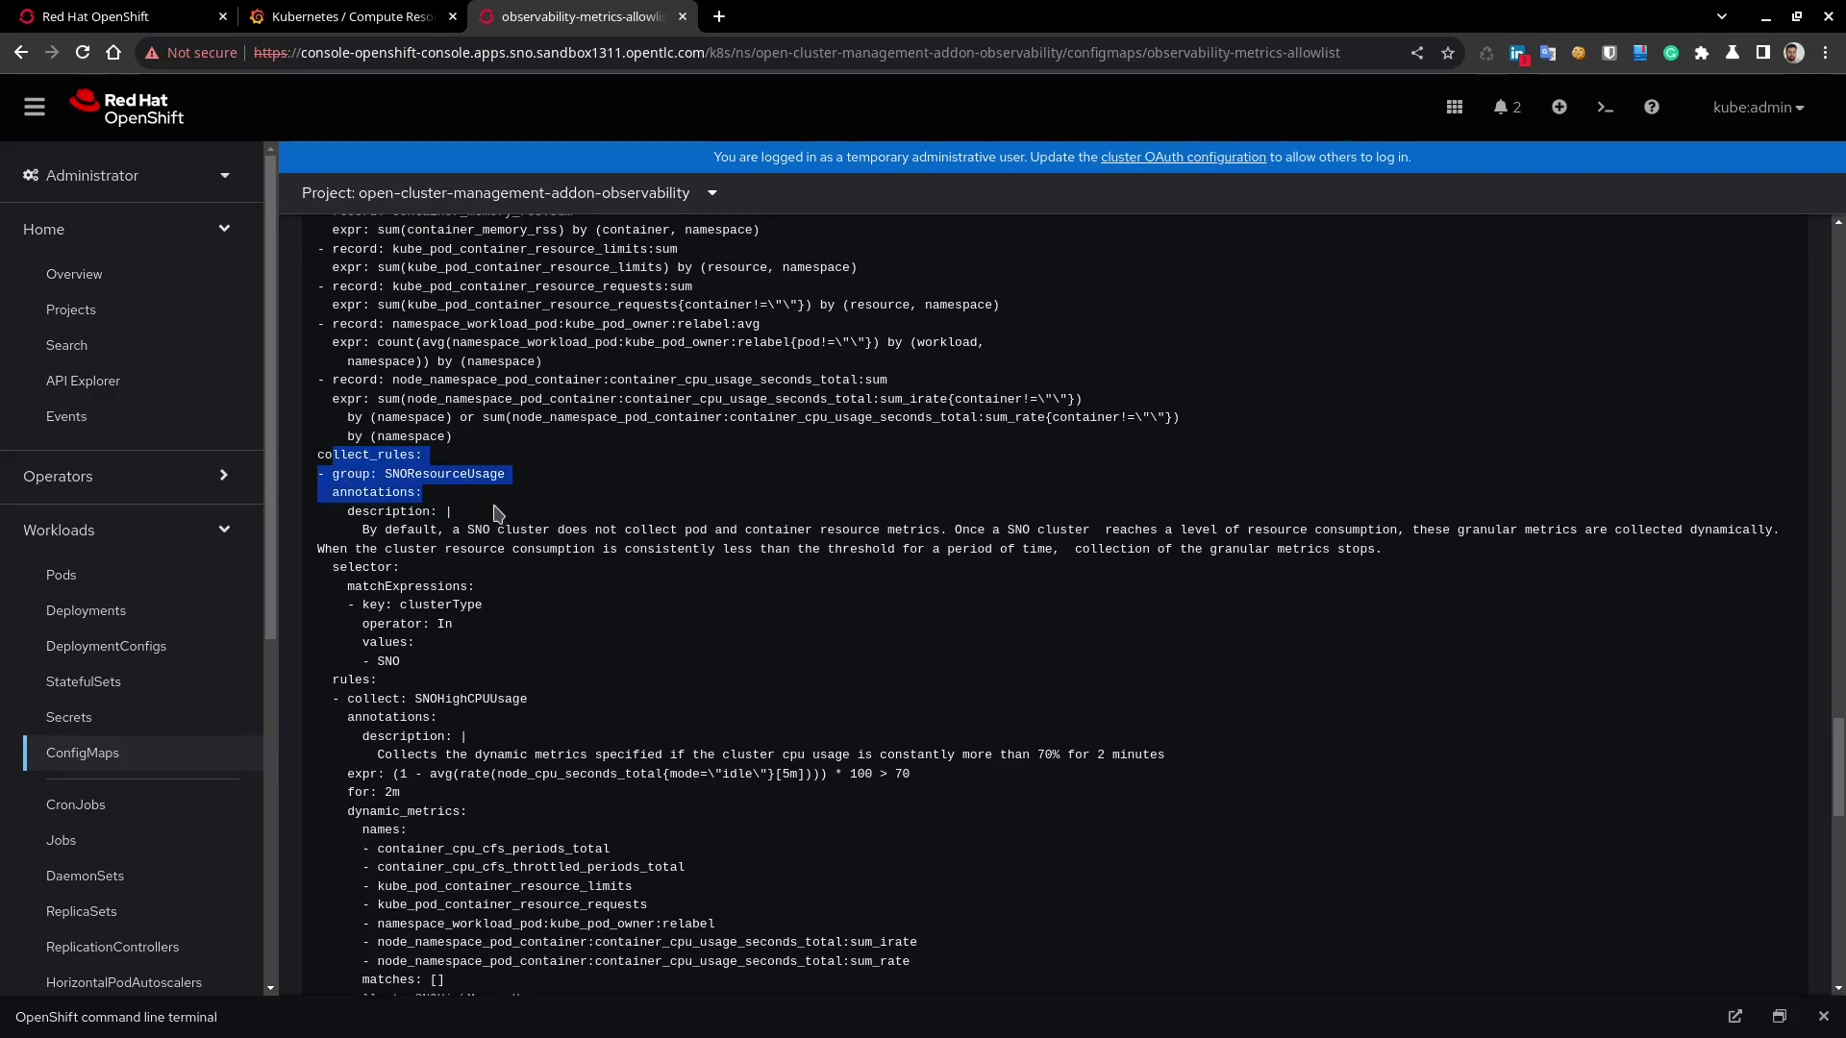
scroll(493, 512, down, 1)
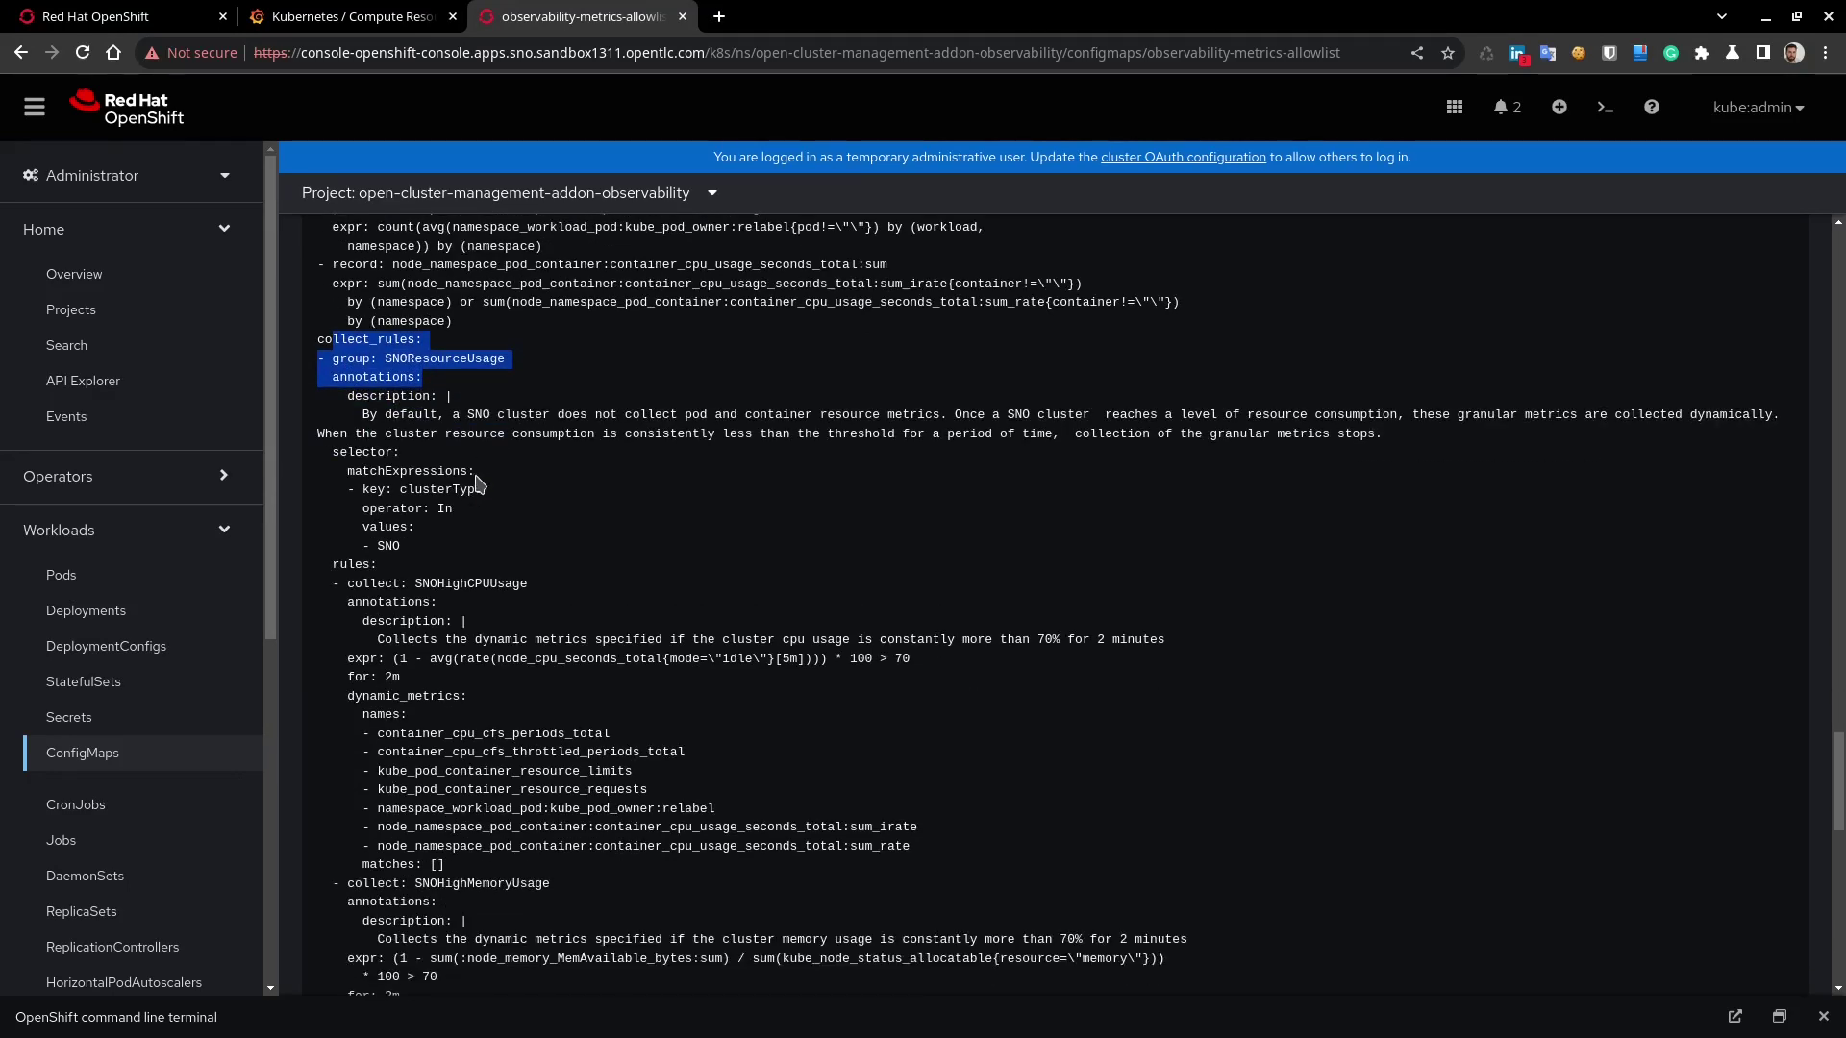
drag(416, 583, 528, 580)
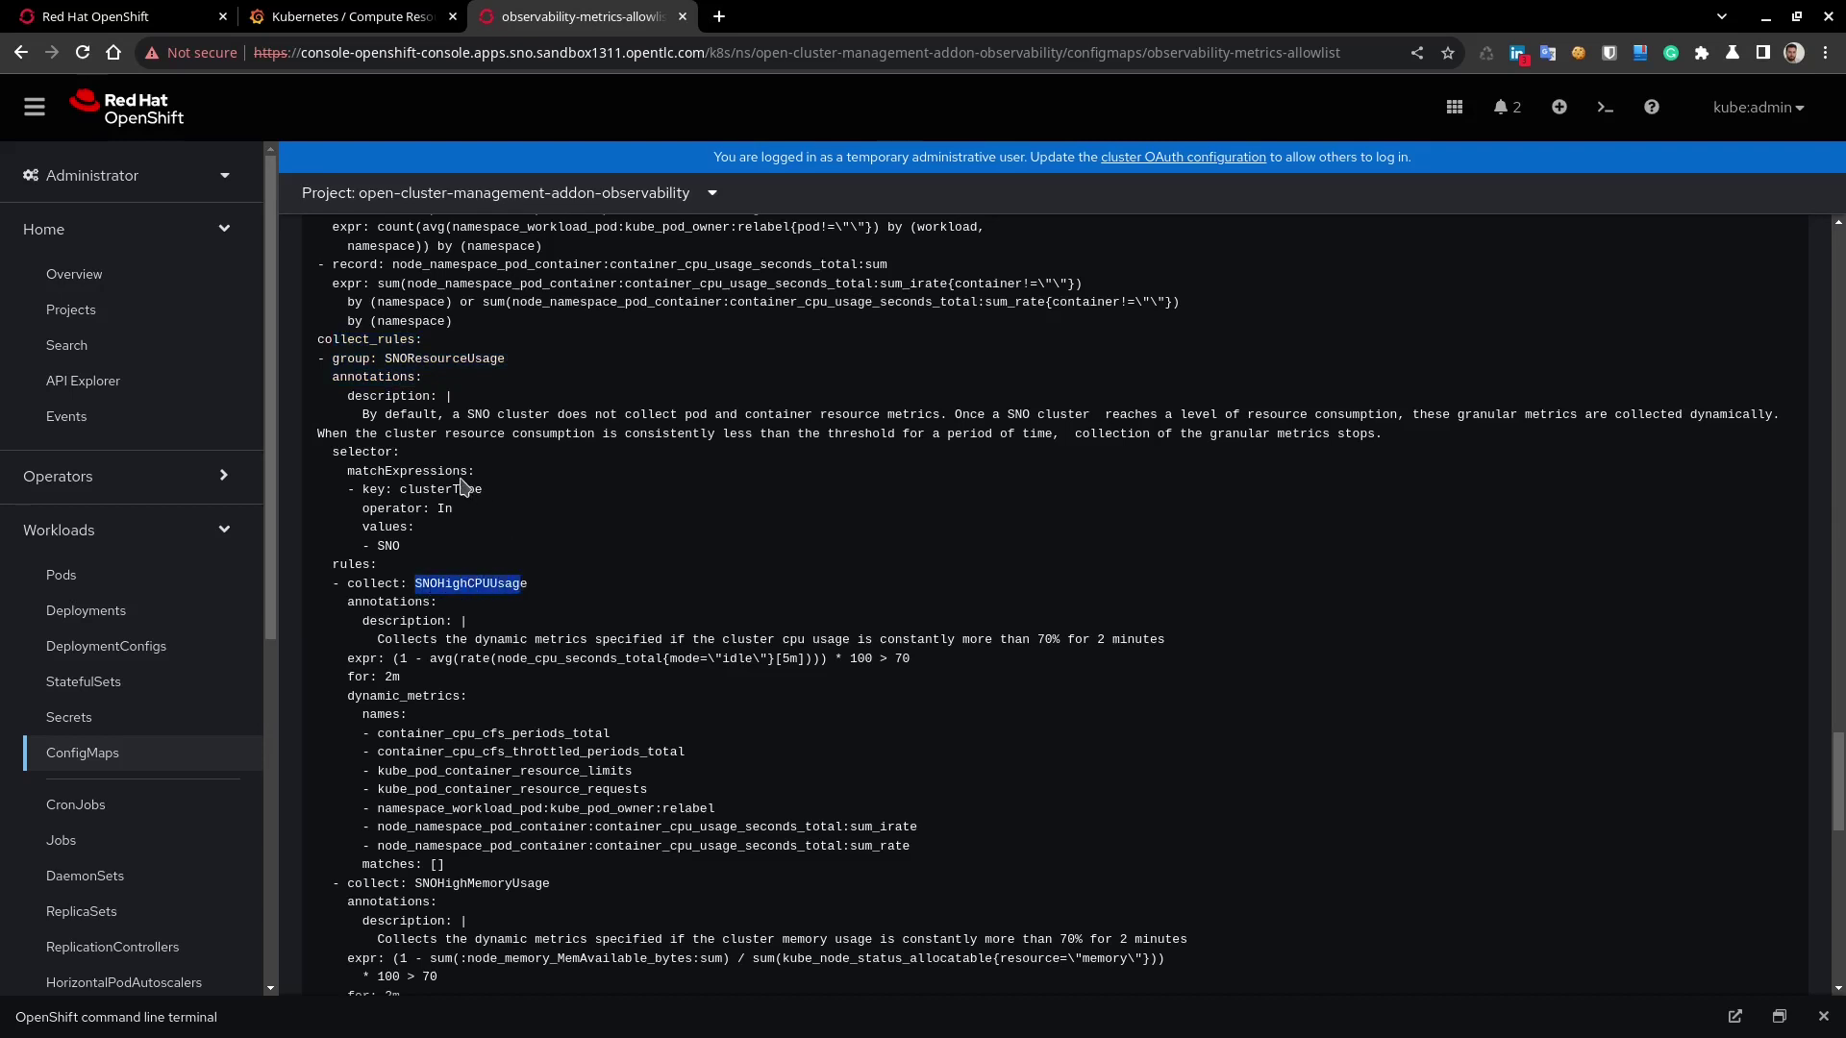
drag(402, 676, 348, 670)
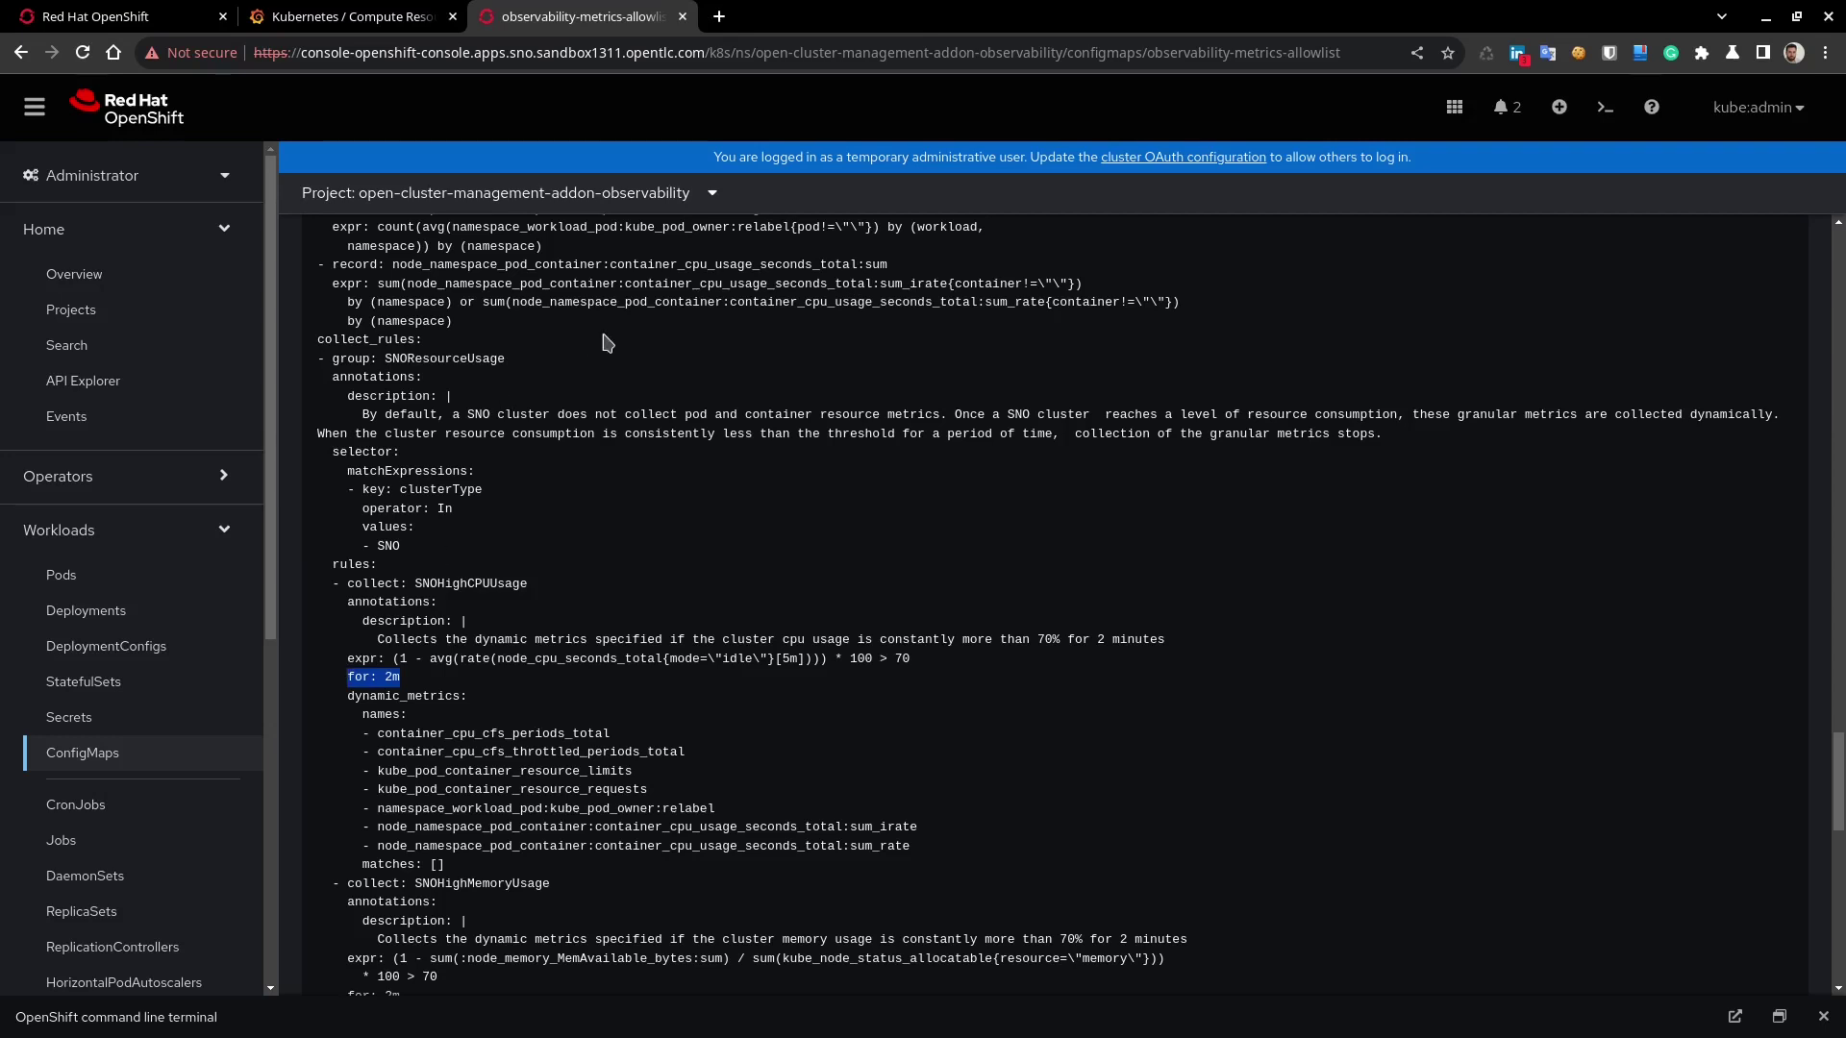
click(581, 493)
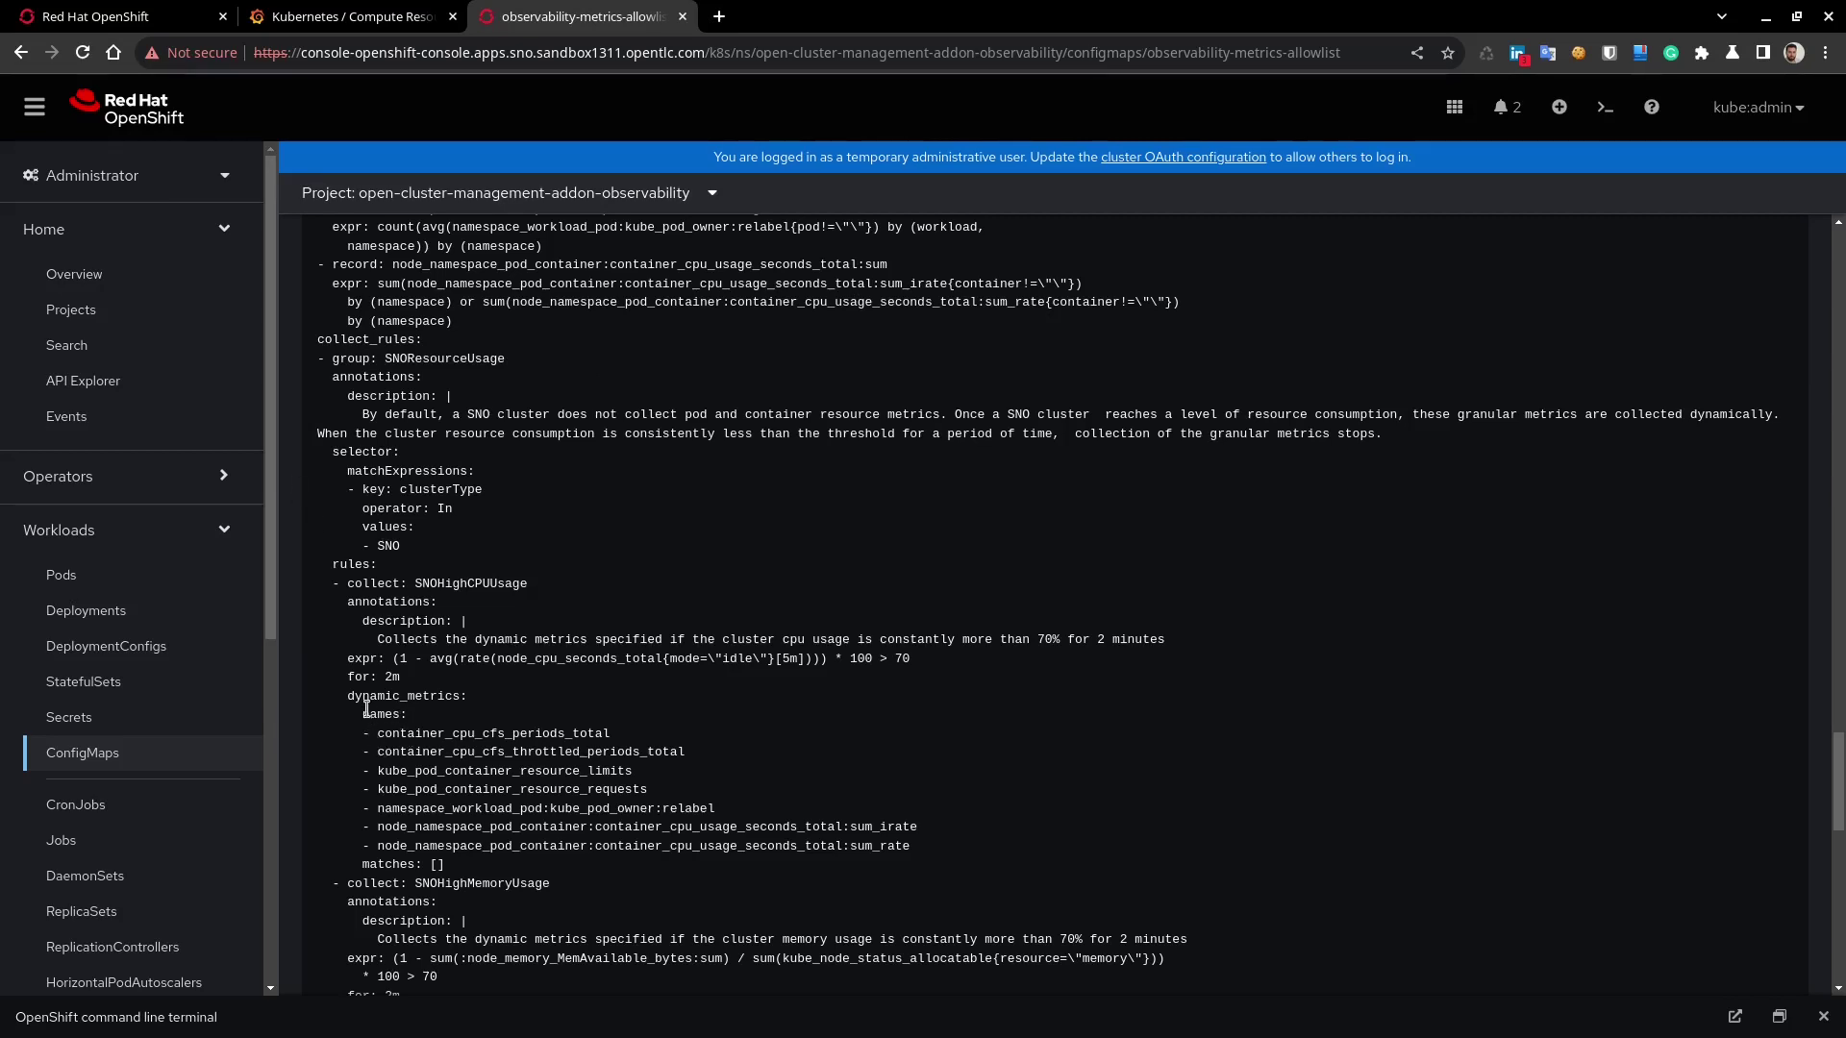
drag(367, 703, 404, 711)
click(474, 789)
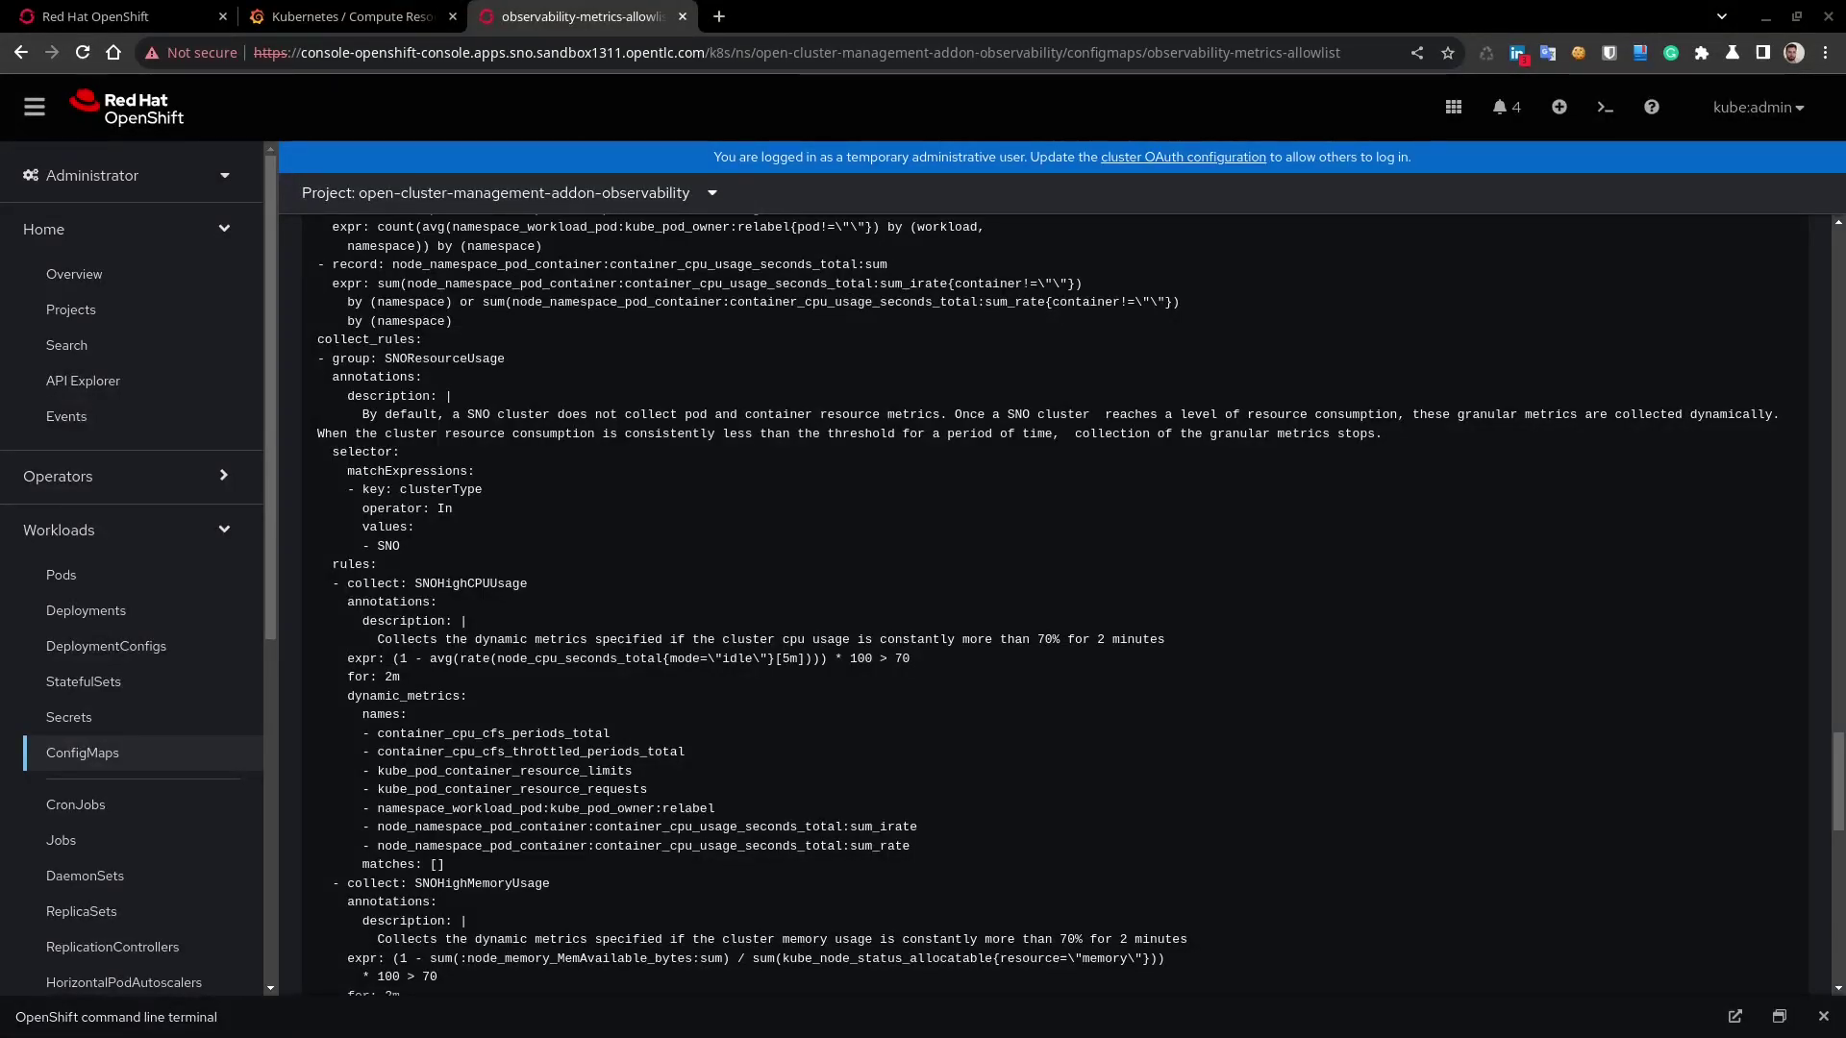
- Check the sno cluster overview's CPU utilization and reload Grafana's Node (Pods) dashboard while the load test runs
click(119, 277)
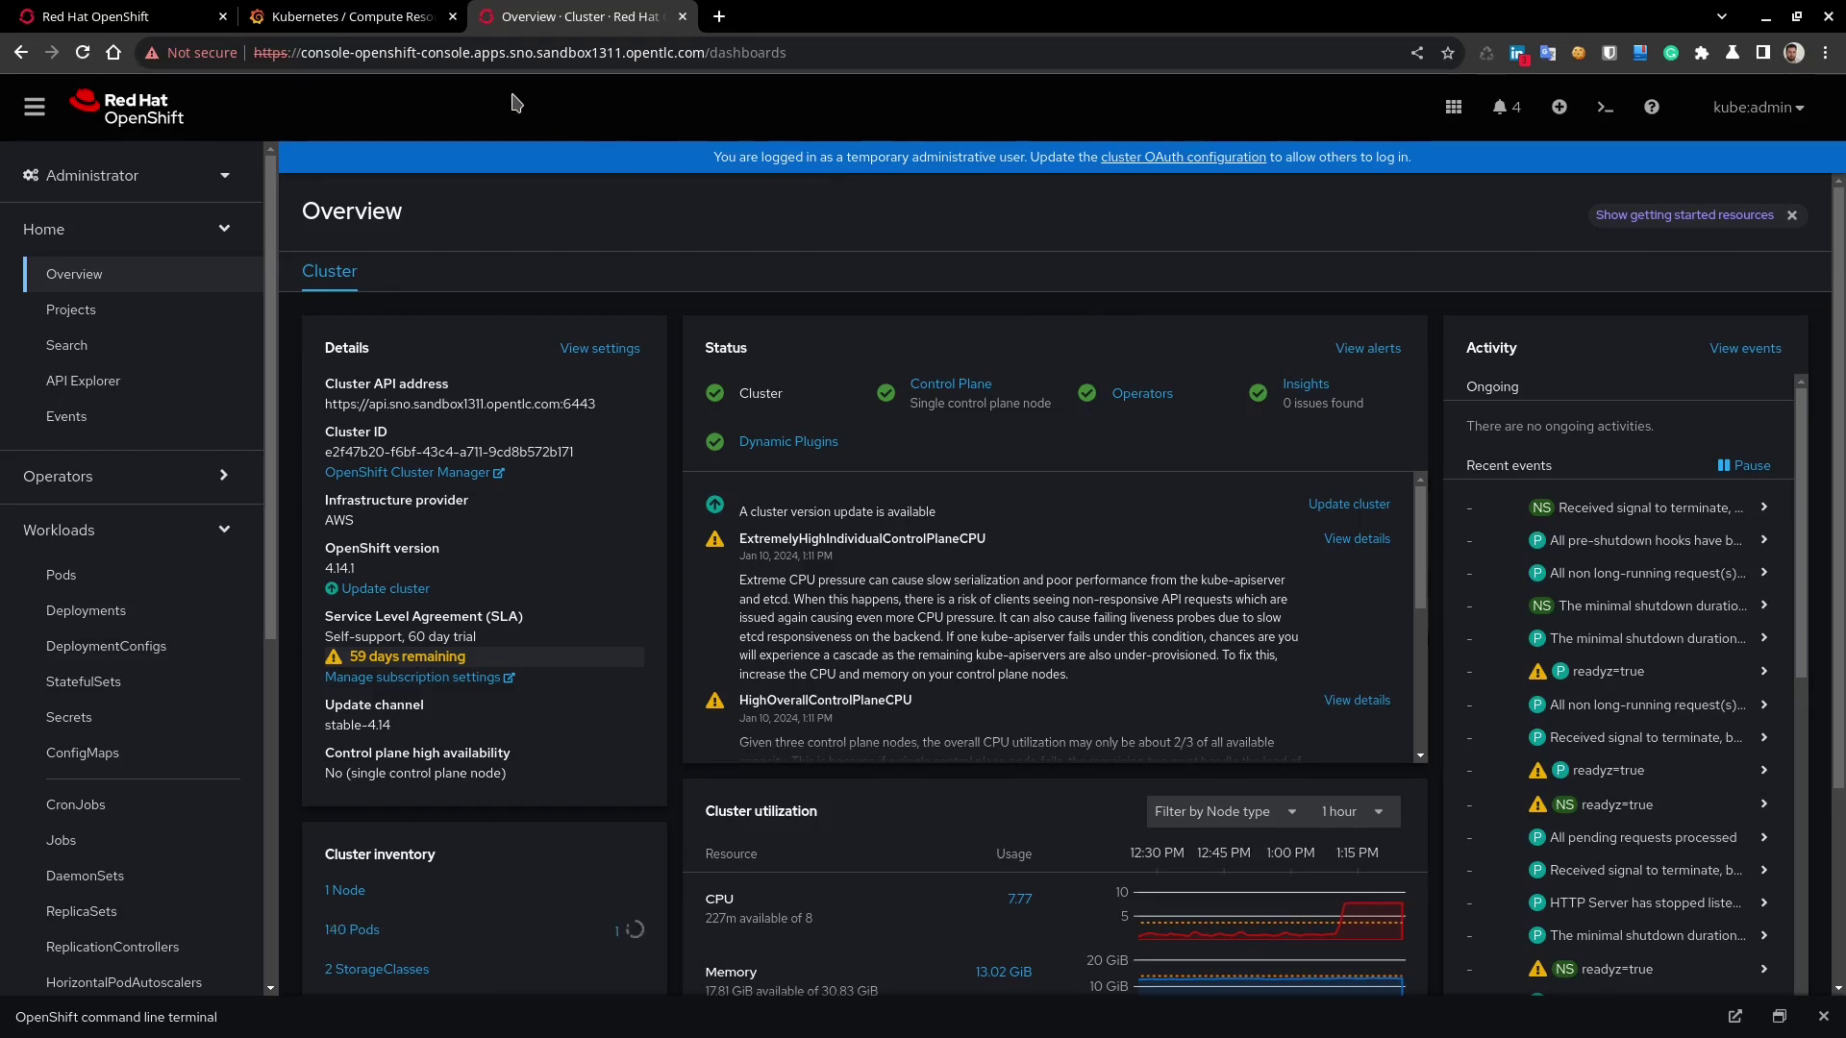
click(368, 26)
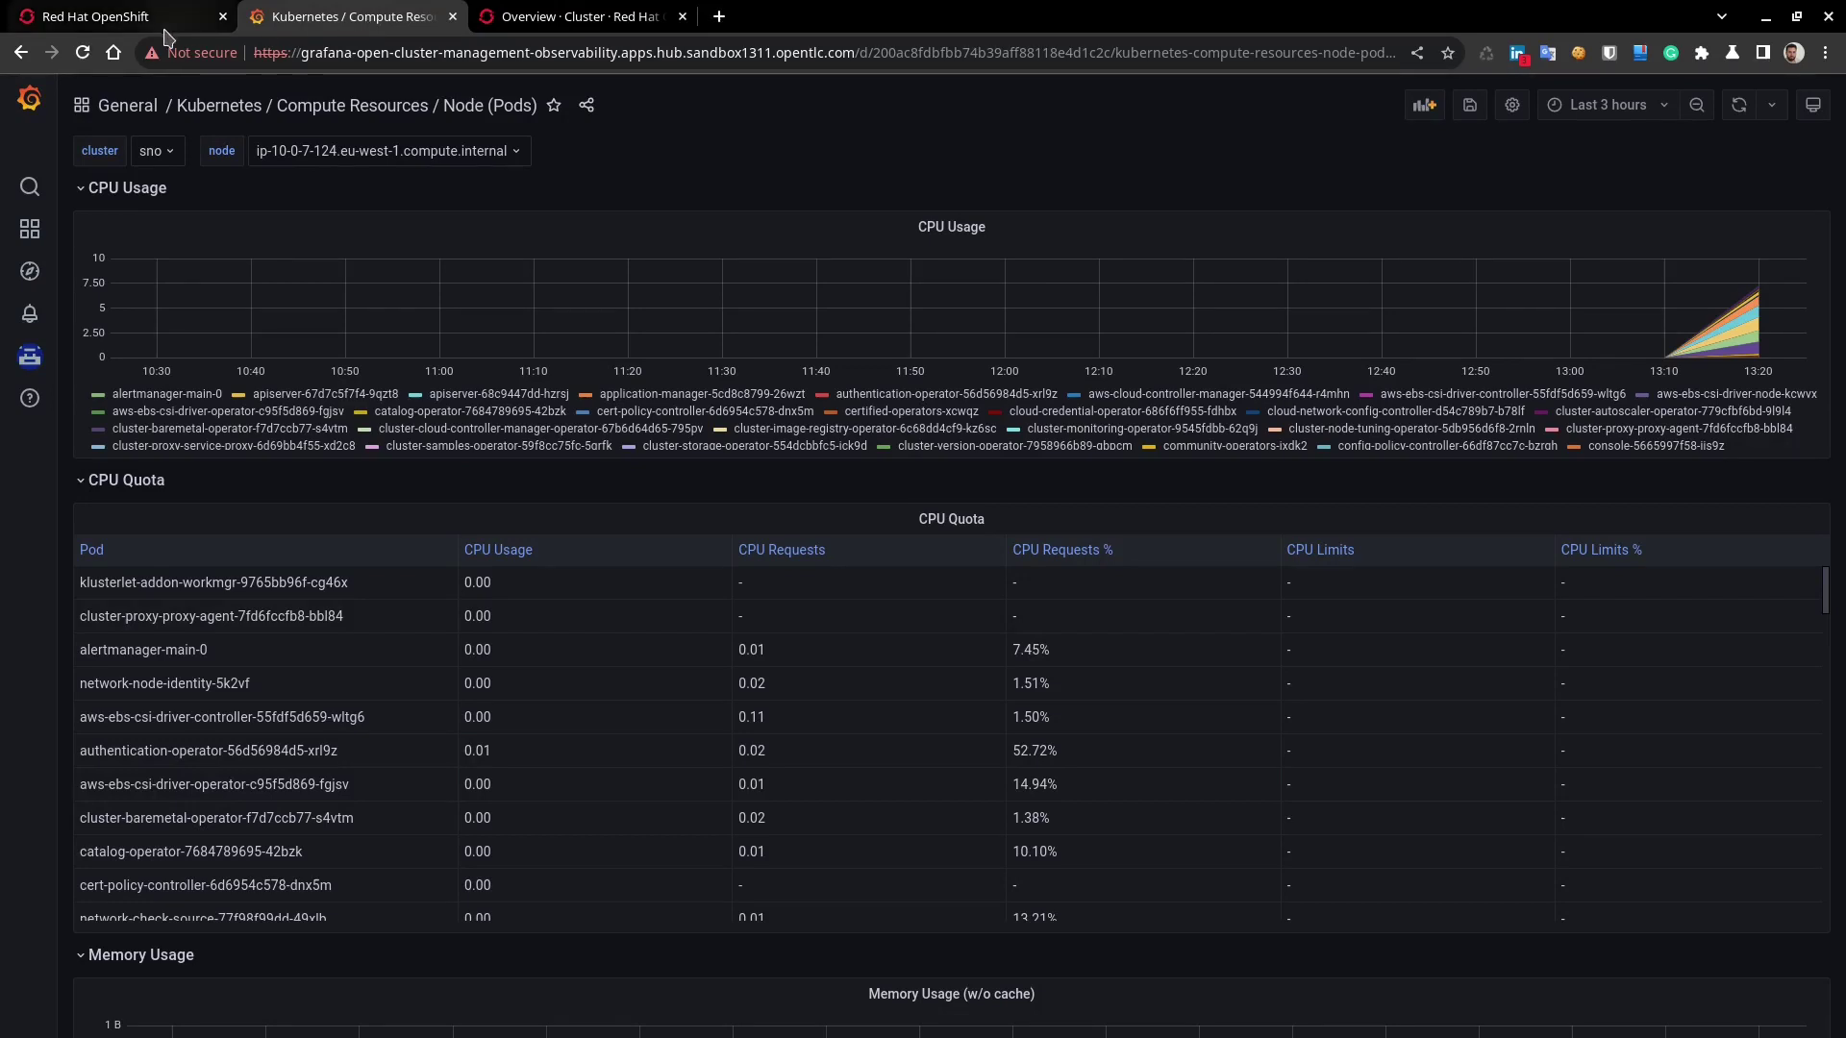
click(82, 52)
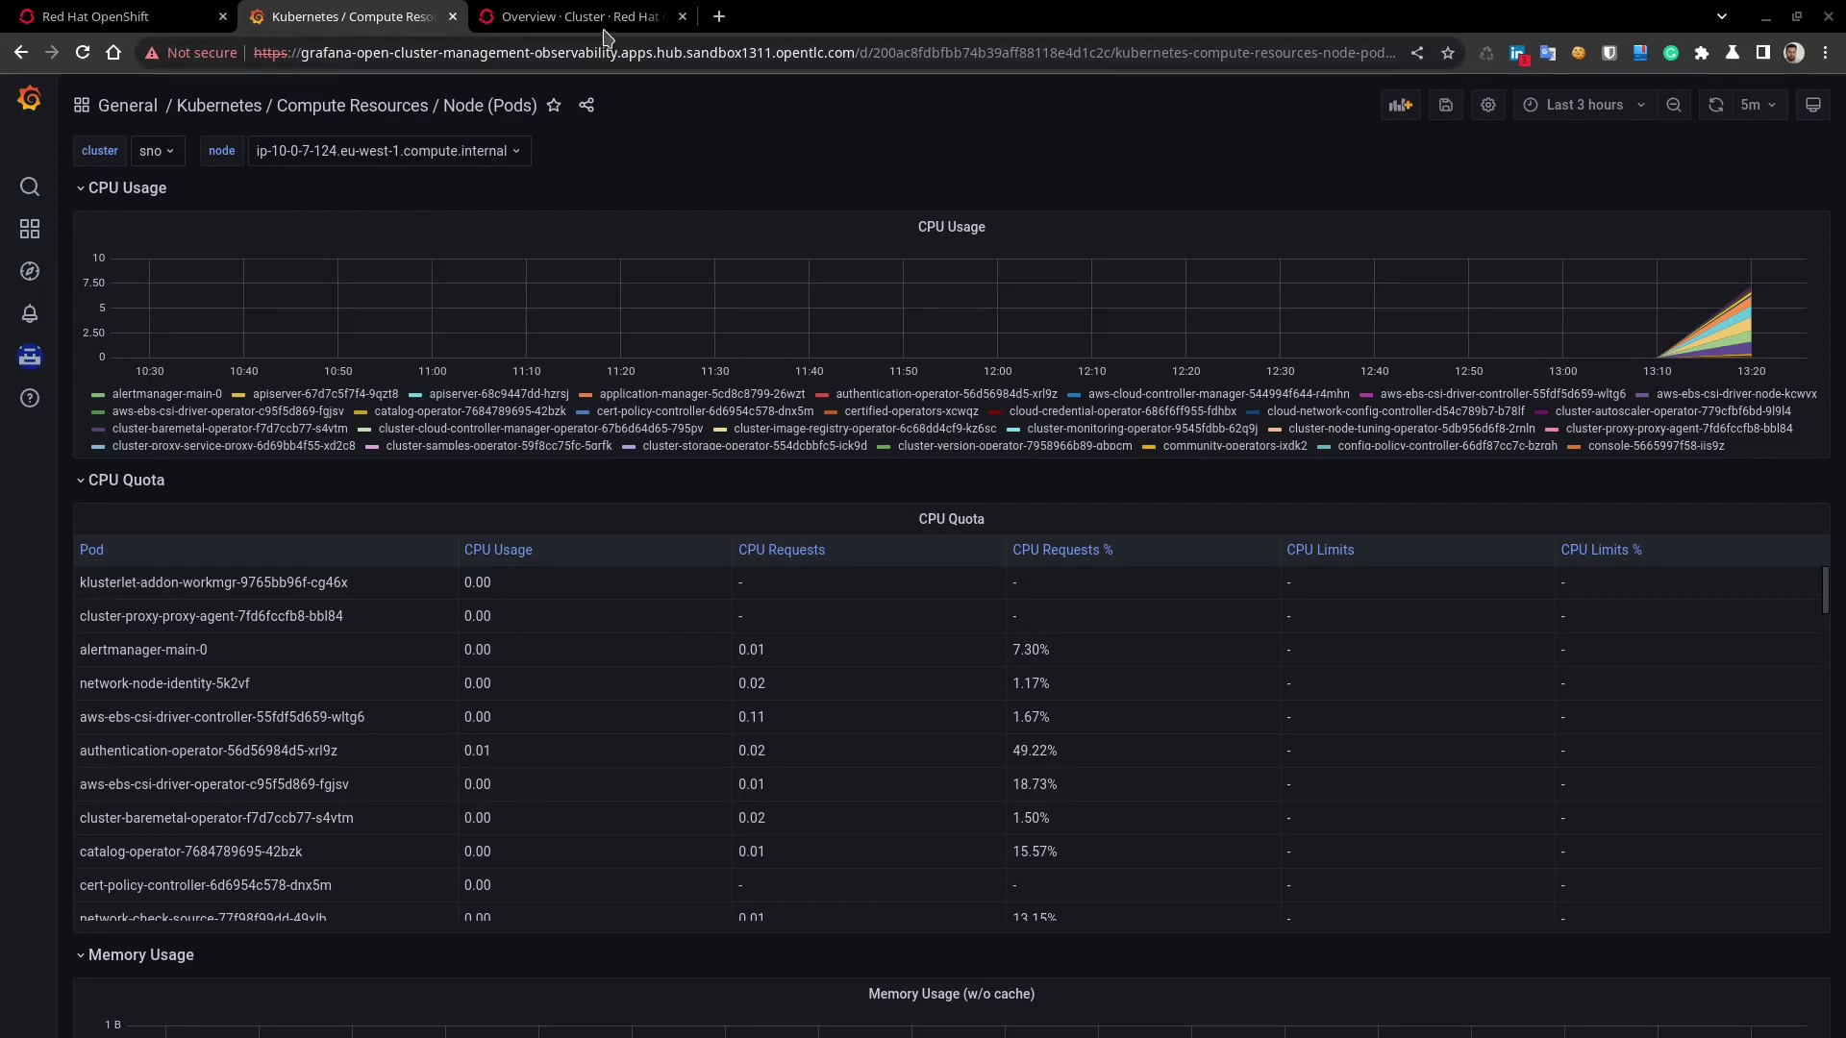
- Delete the cpu-load-test Deployment from the cpu-load-test project on the sno cluster, including its dependent objects
click(577, 17)
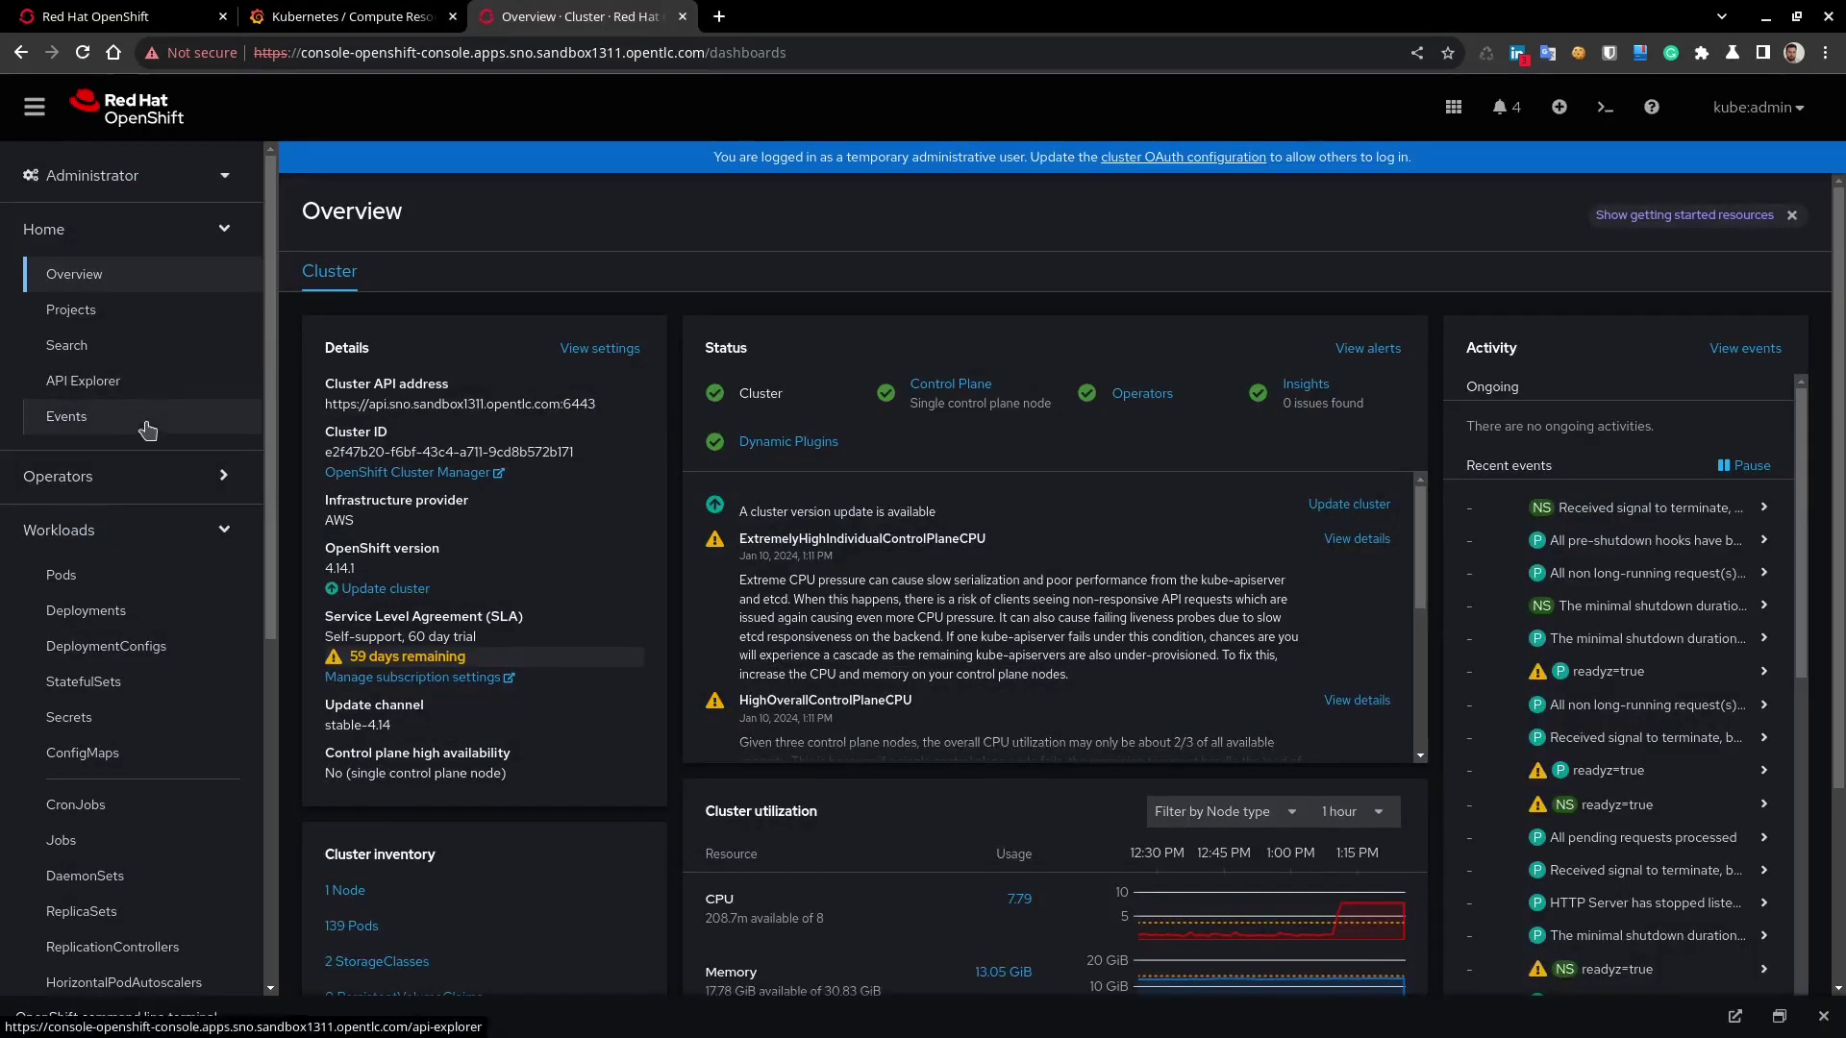
click(144, 615)
click(620, 197)
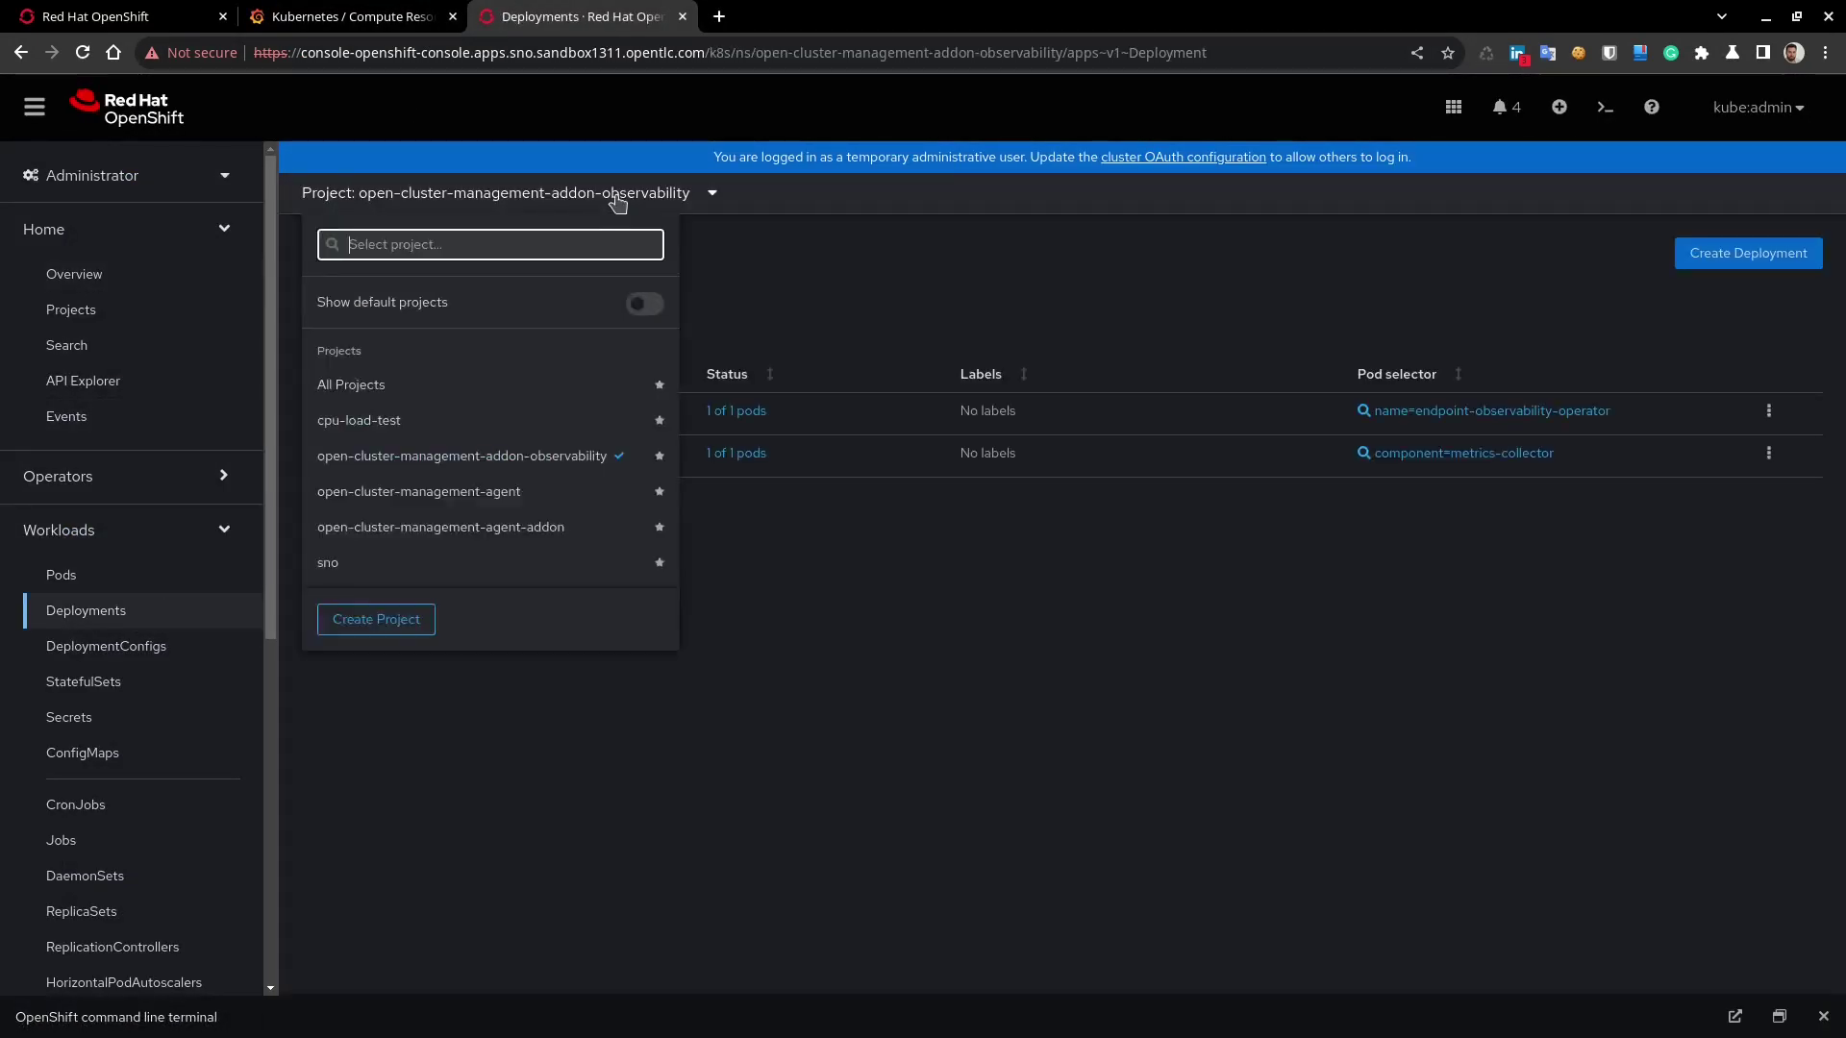
click(448, 406)
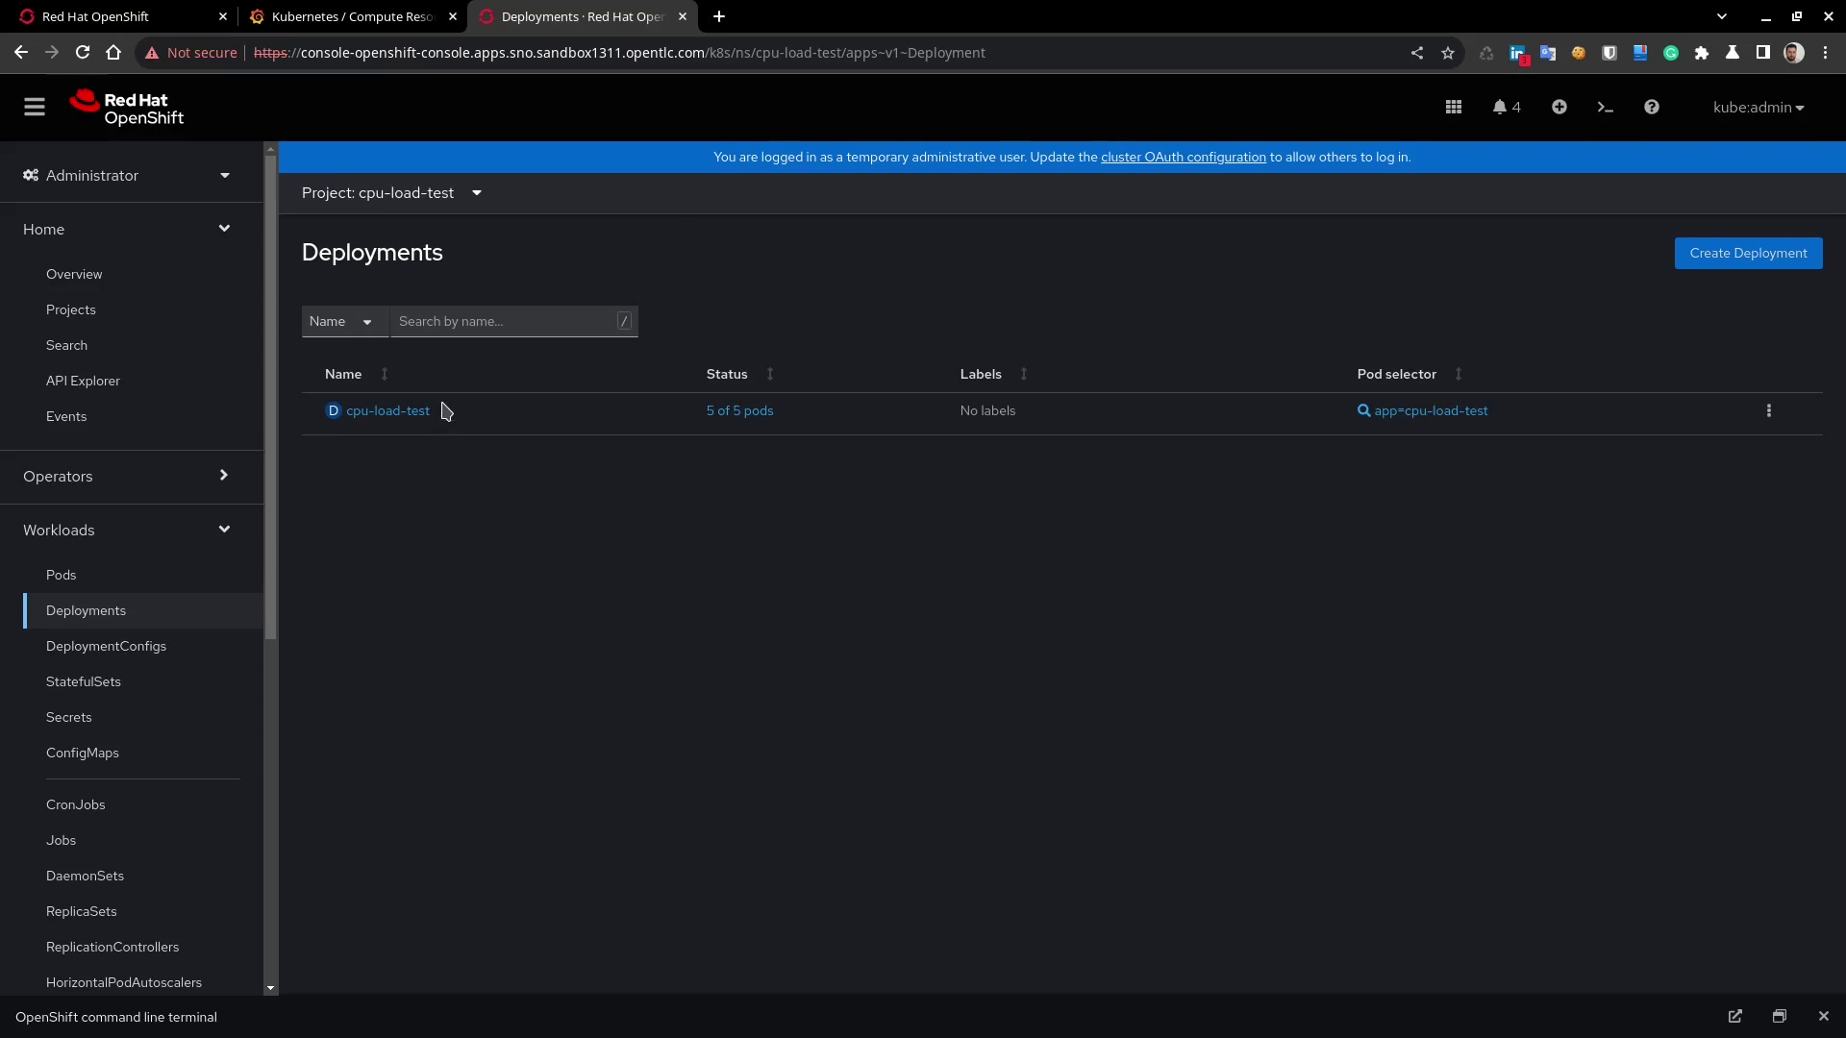
click(1768, 410)
click(1683, 879)
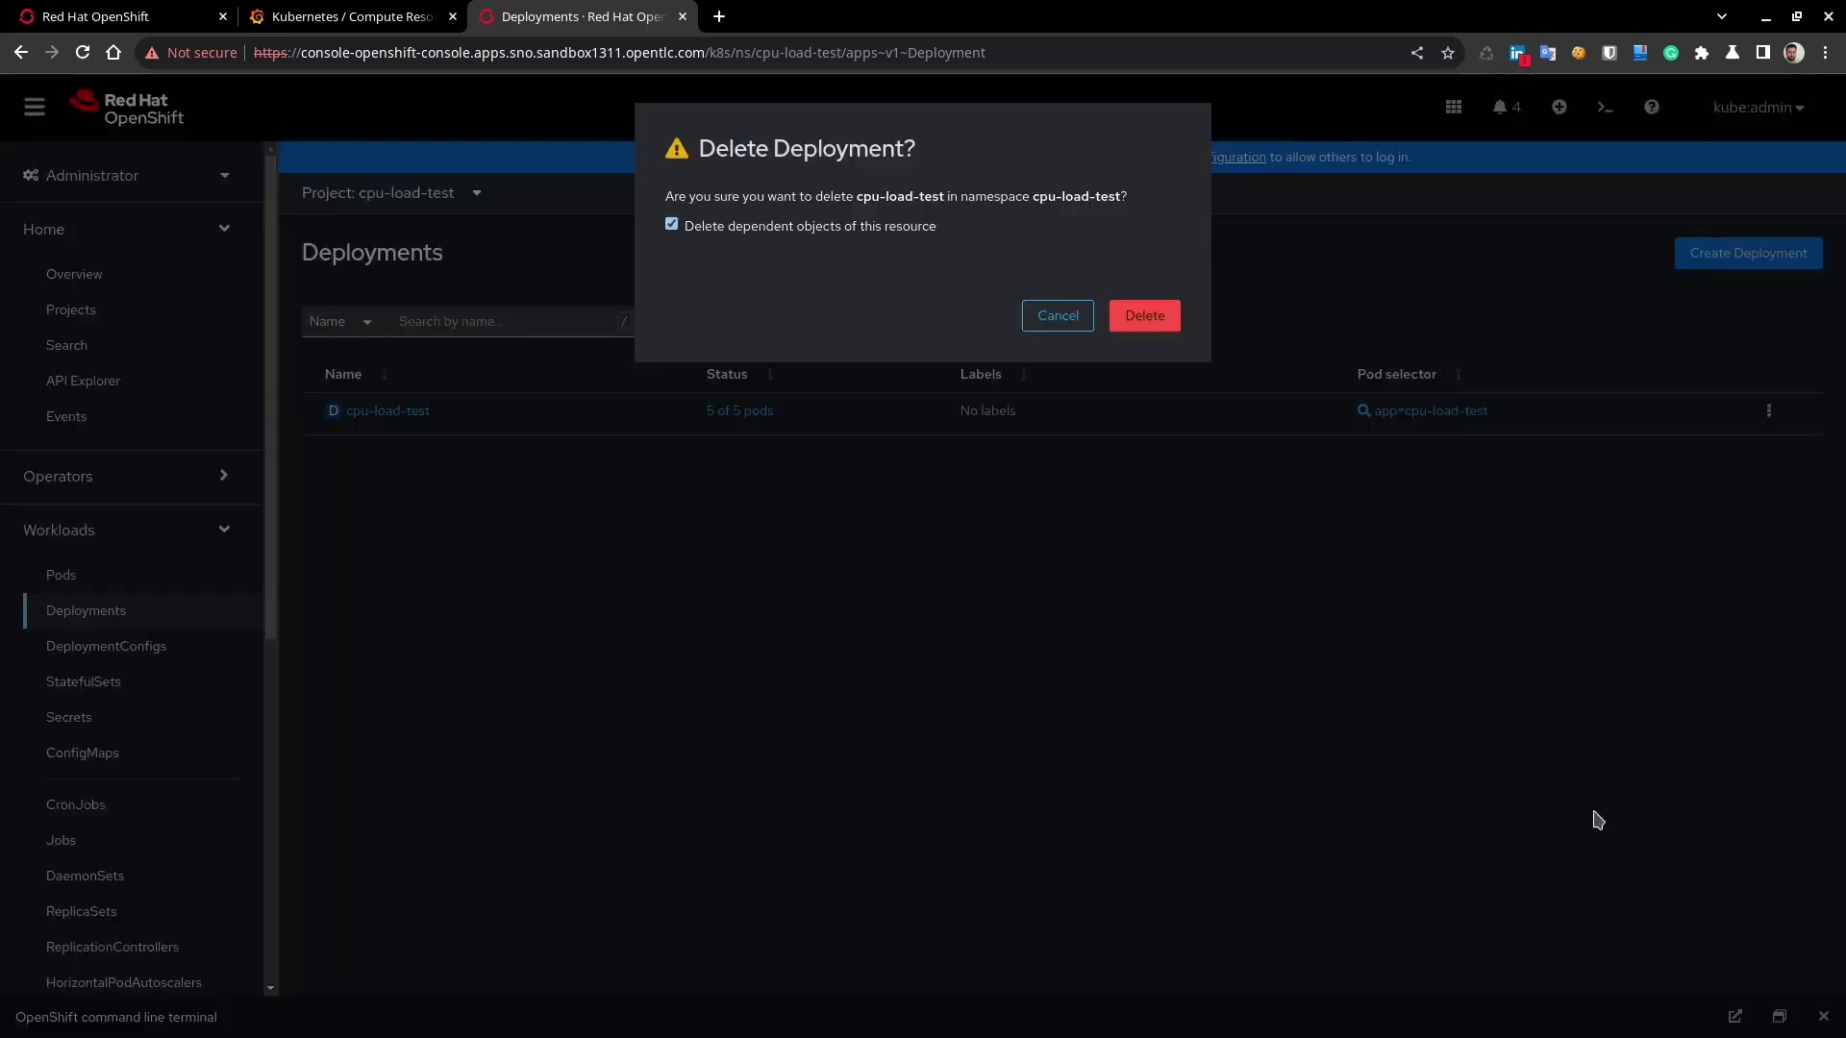
click(1154, 320)
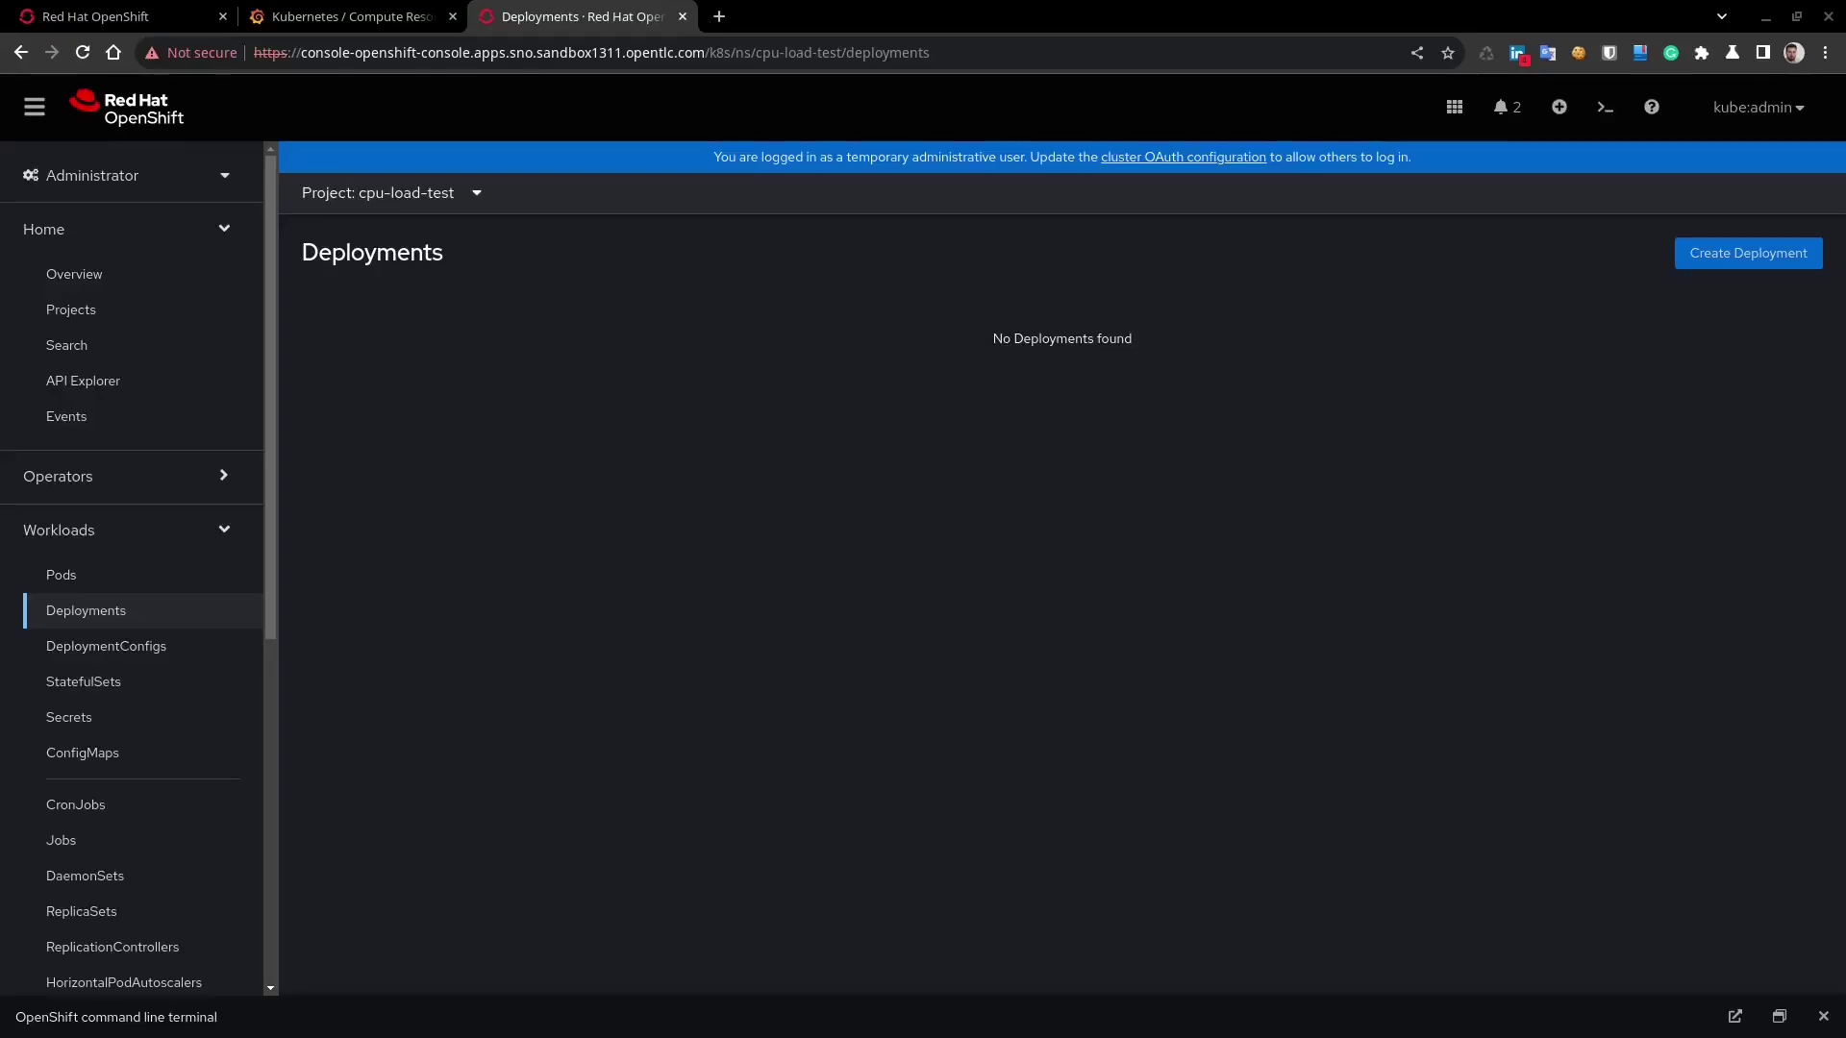
- Review the sno cluster's CPU utilization after removing the load and refresh the Node (Pods) metrics in Grafana
click(77, 277)
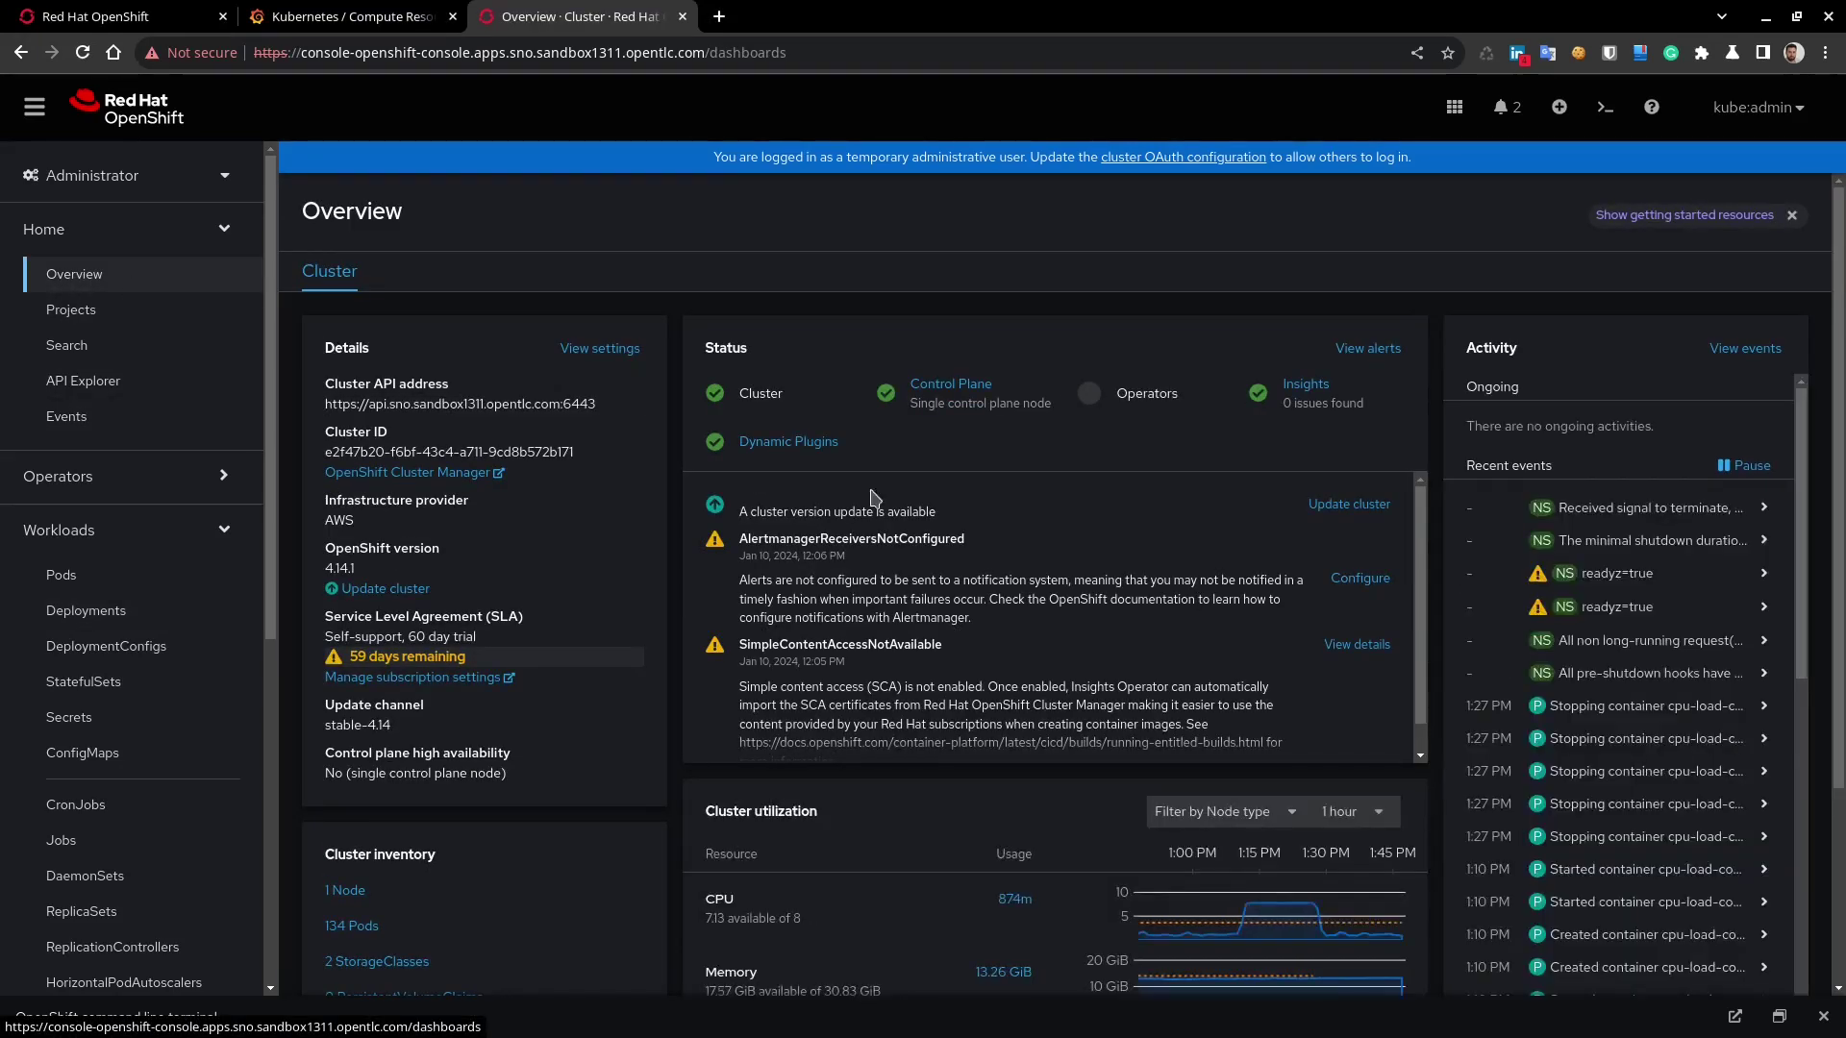
mouse_move(1331, 925)
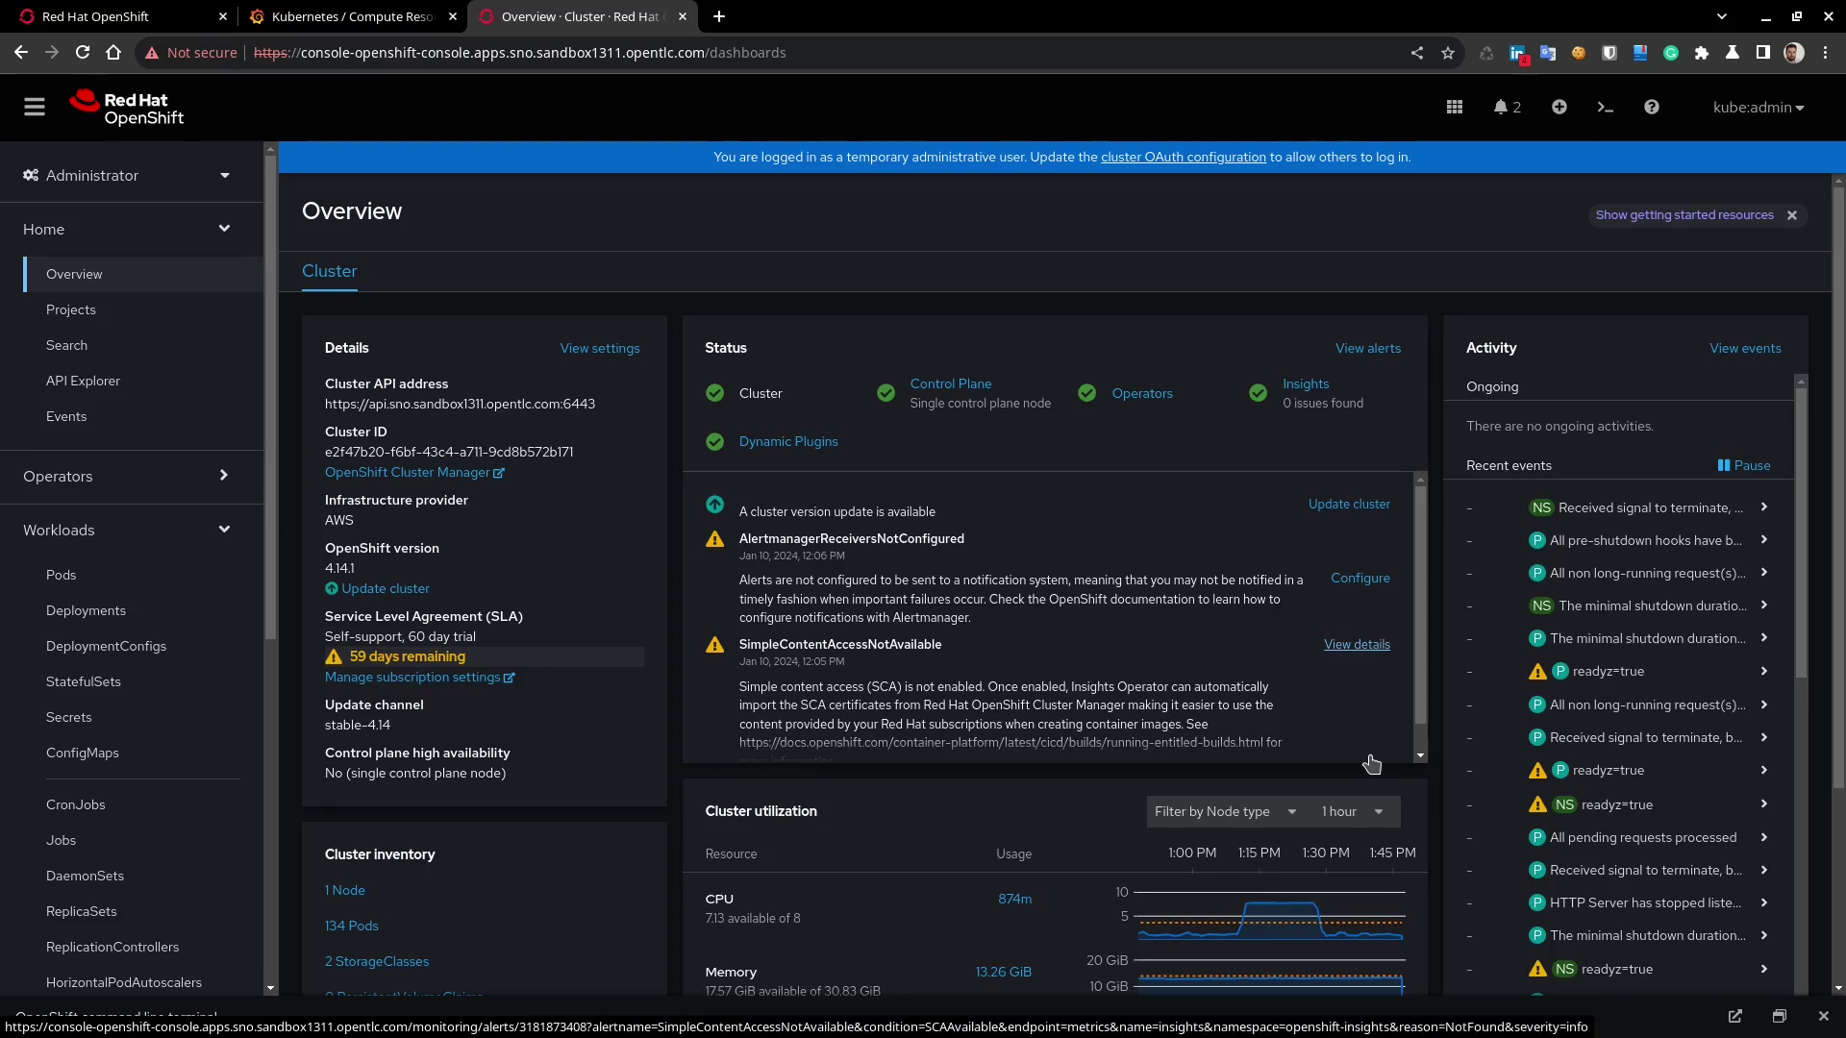
click(389, 20)
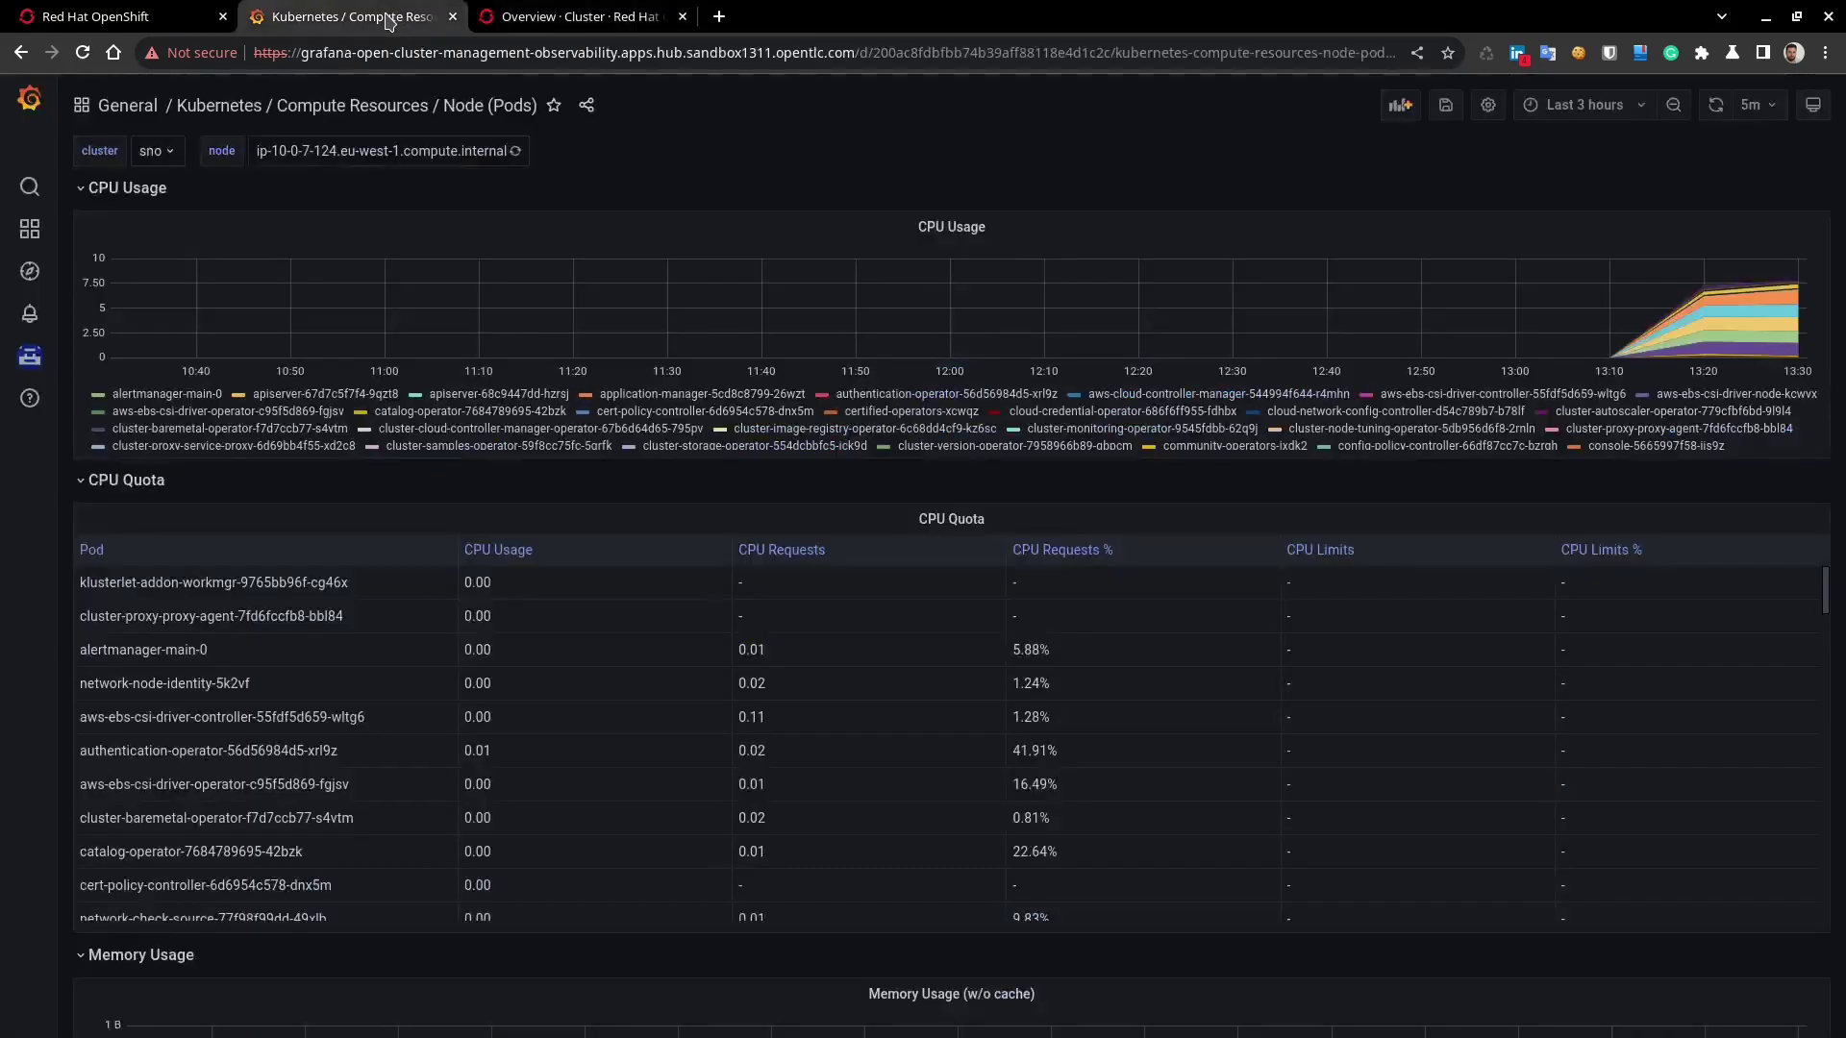
click(83, 52)
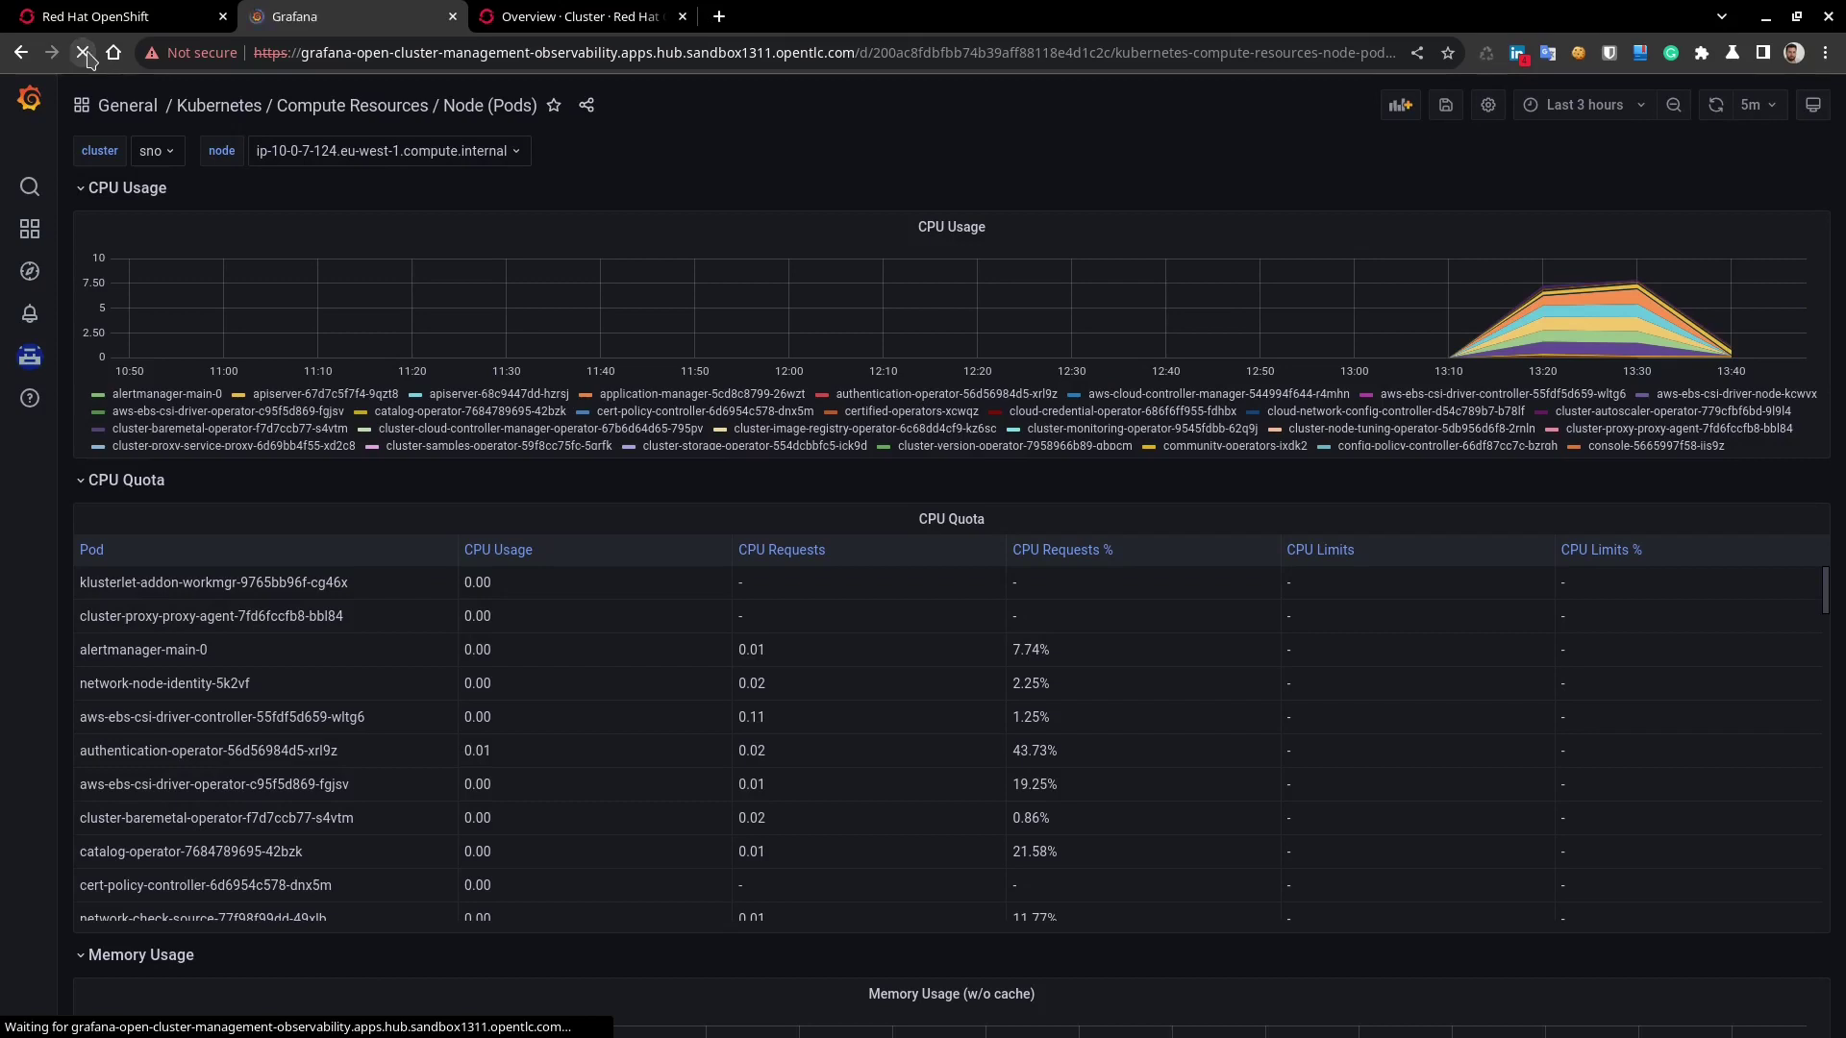